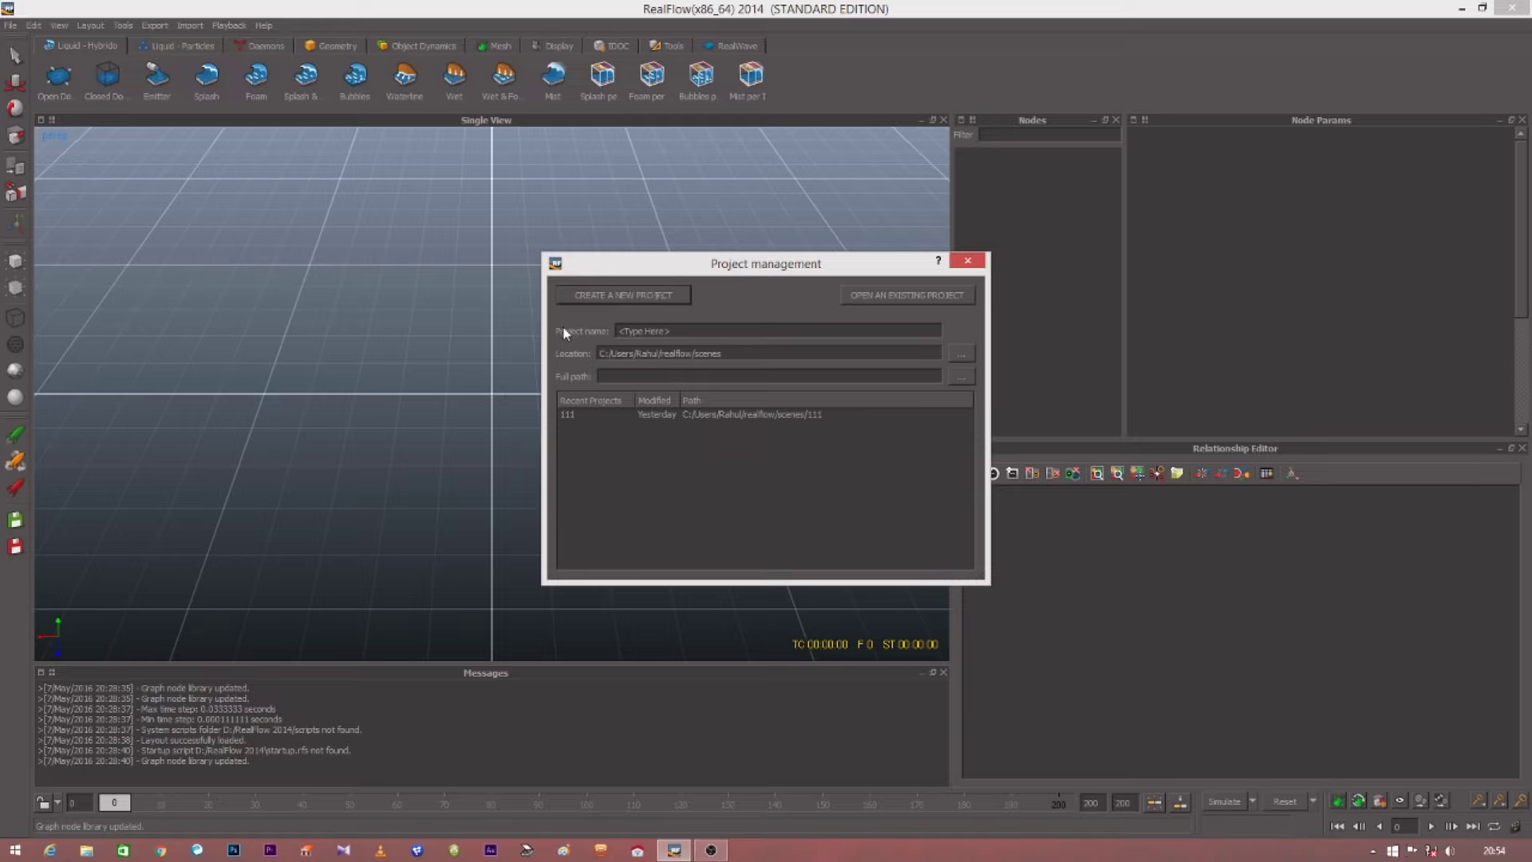
- Enter Test_01 as the project name and create the new project
drag(686, 327, 592, 324)
text(Test)
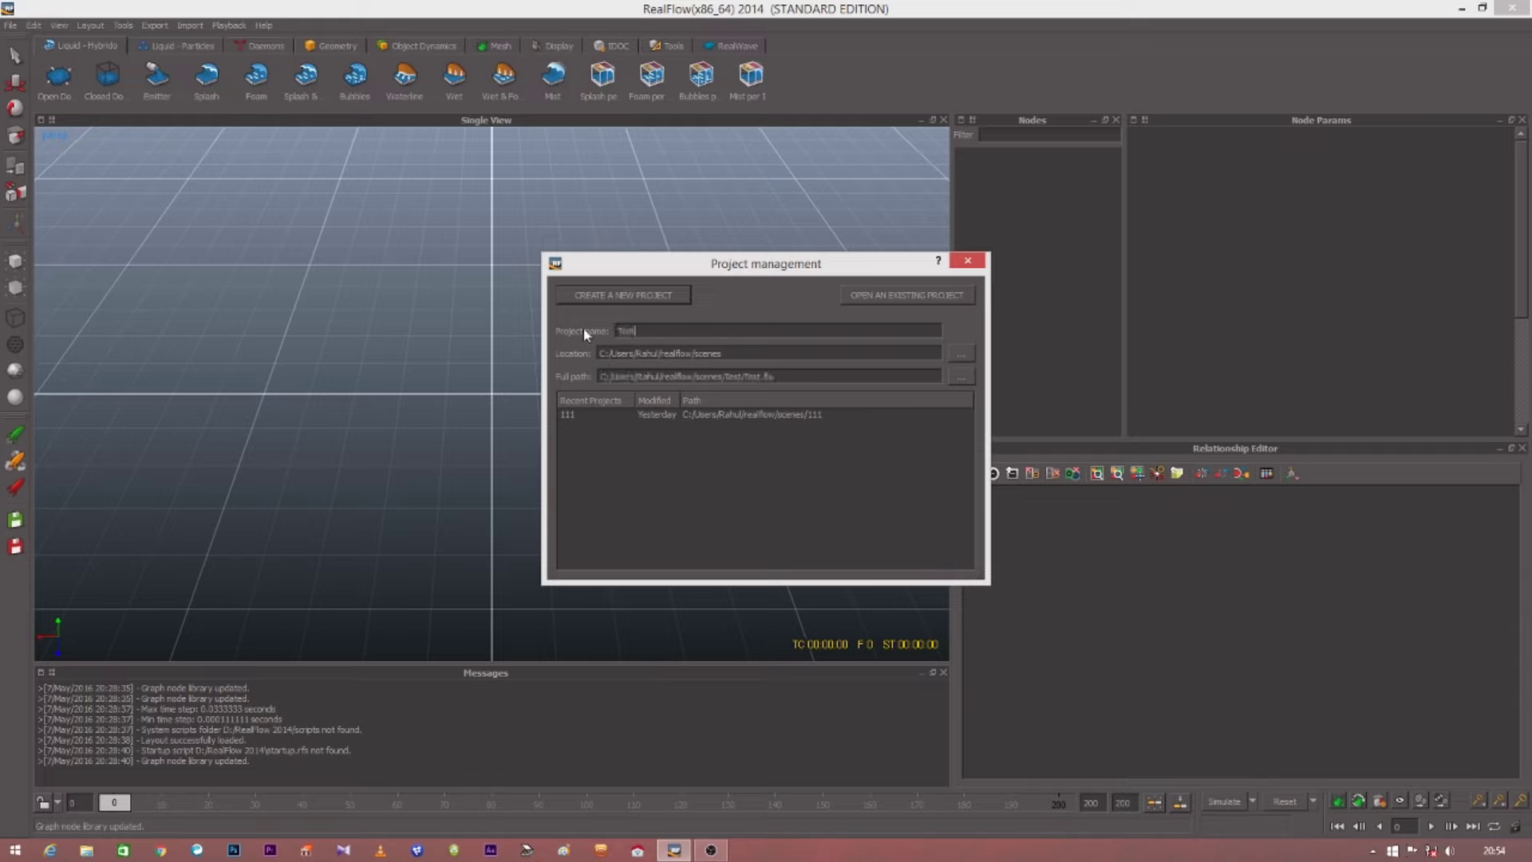
text( 01)
key(BackSpace)
key(BackSpace)
key(BackSpace)
text(_01)
click(581, 296)
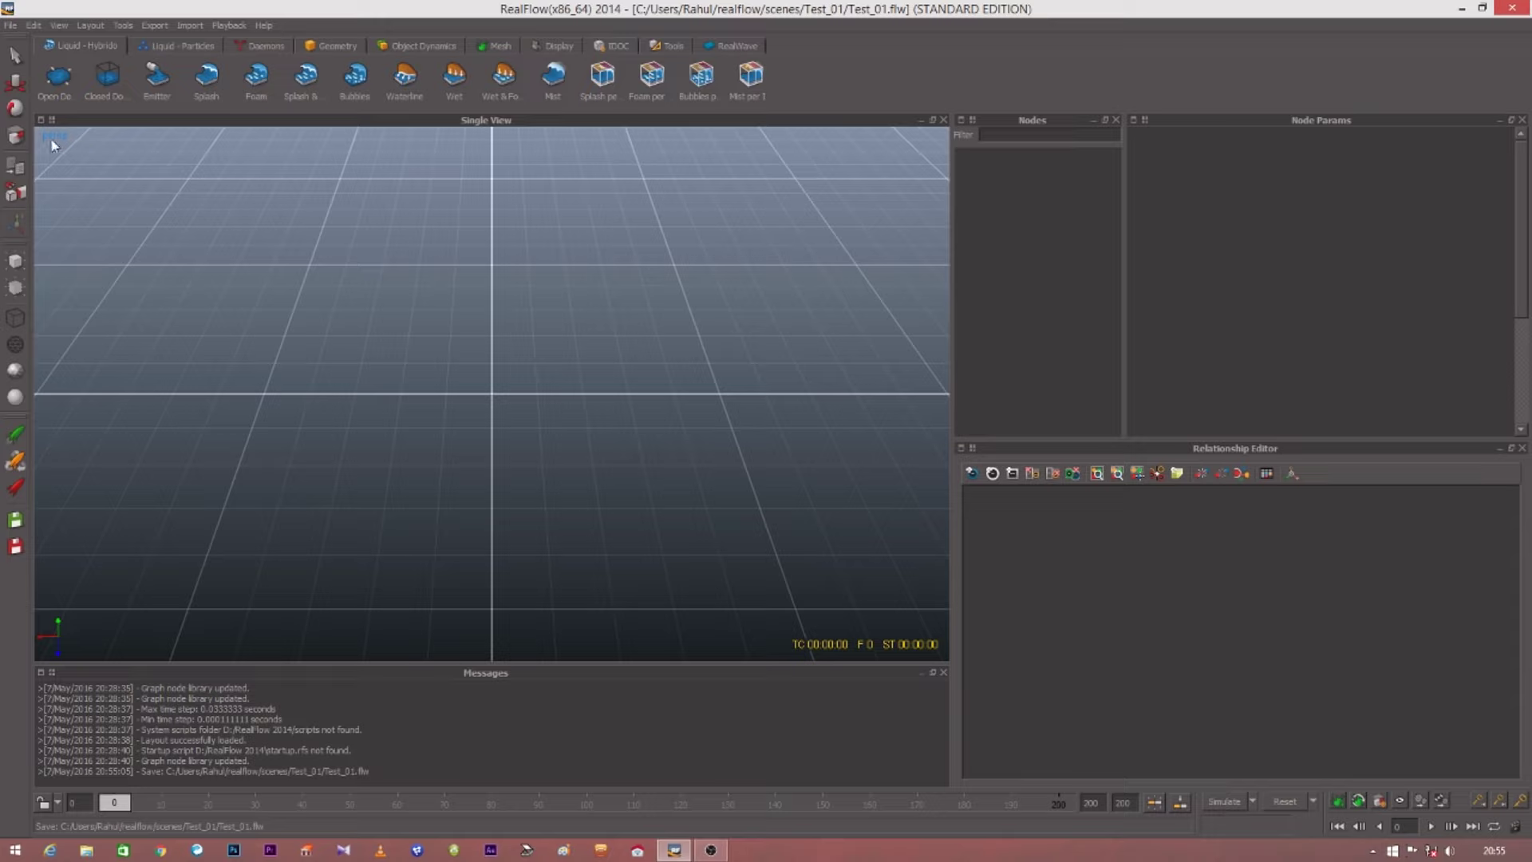
- Switch the viewport to Quad View, then to Maxwell Interactive
click(41, 119)
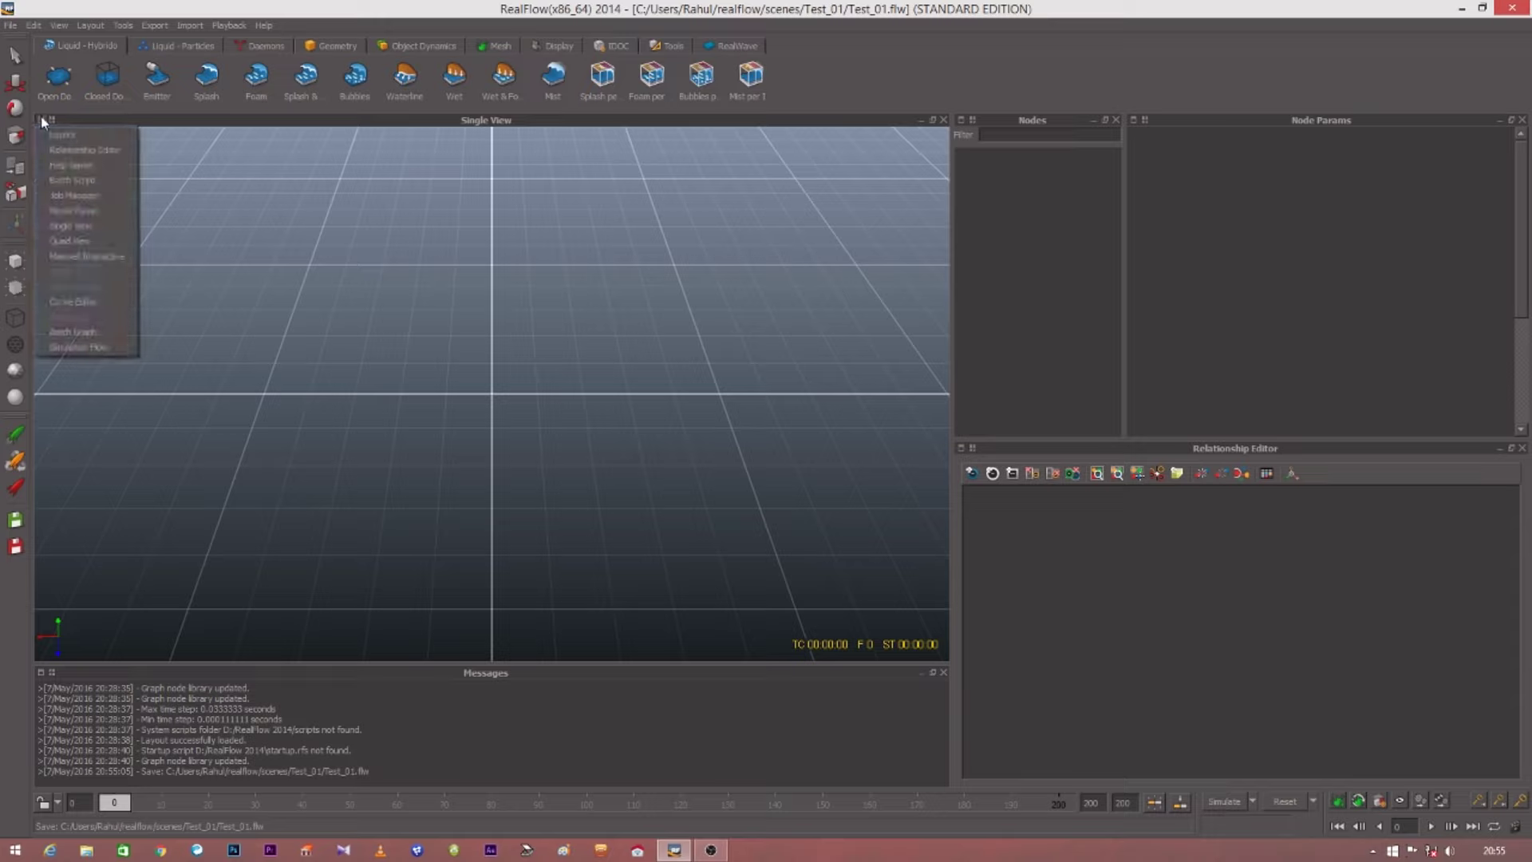
click(88, 241)
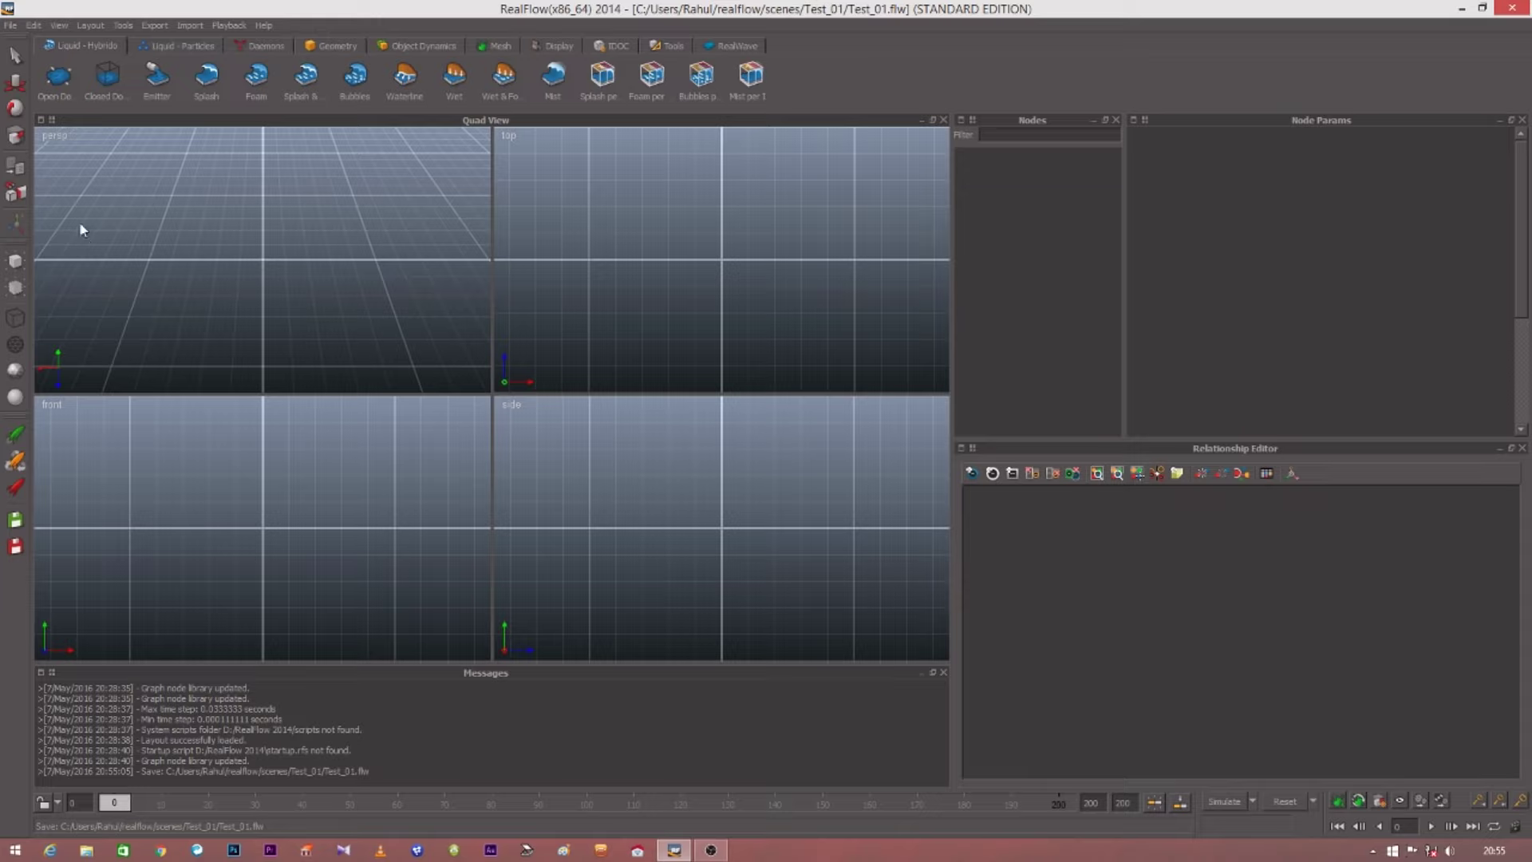
click(42, 123)
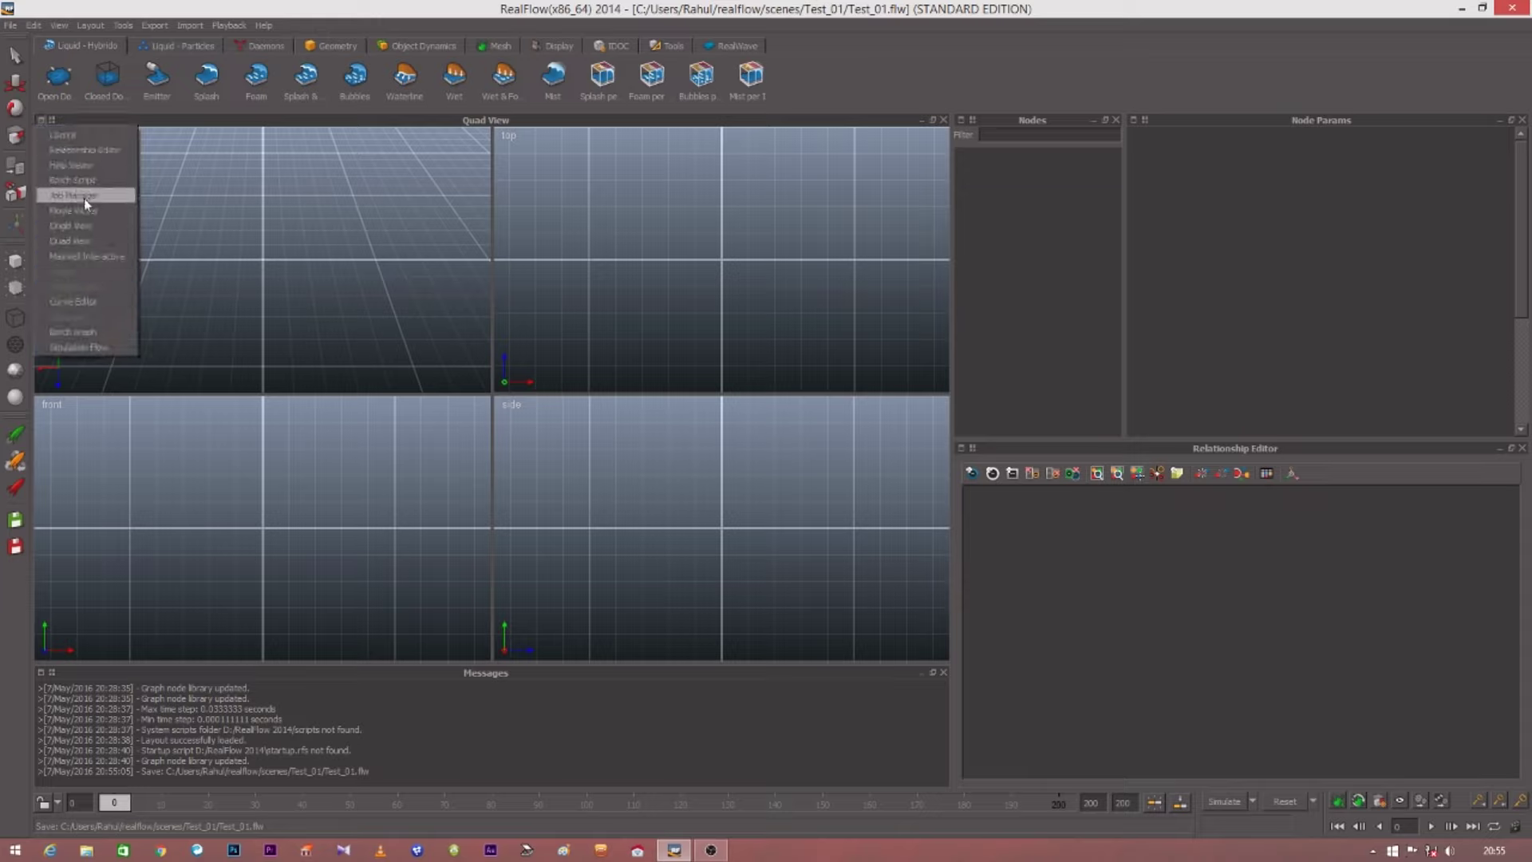
click(91, 256)
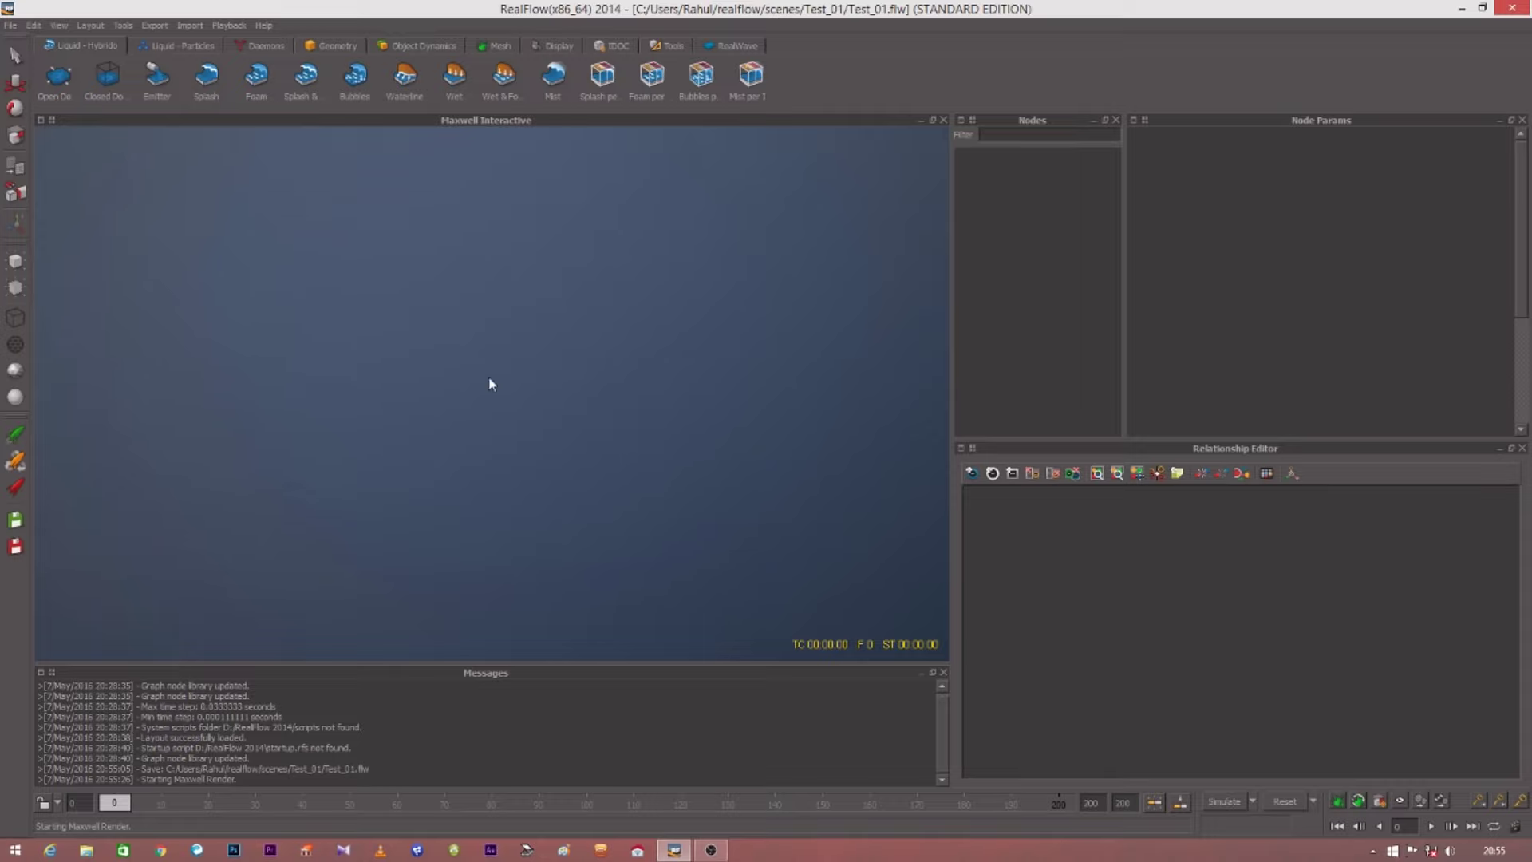
- Change the panel to Curve Editor, then Movie Player, then back to Single View
click(41, 120)
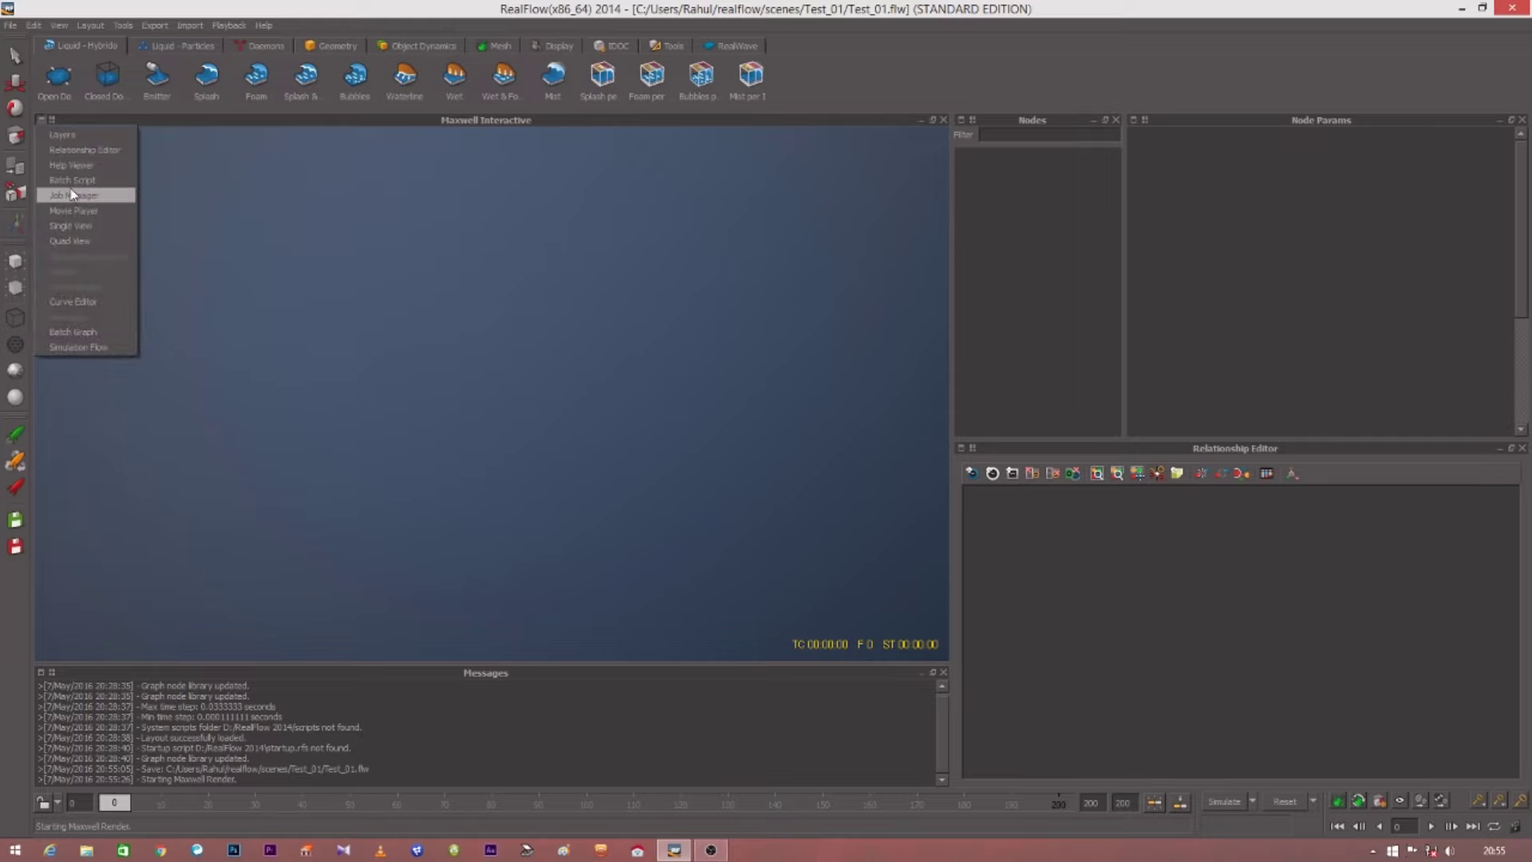
click(97, 303)
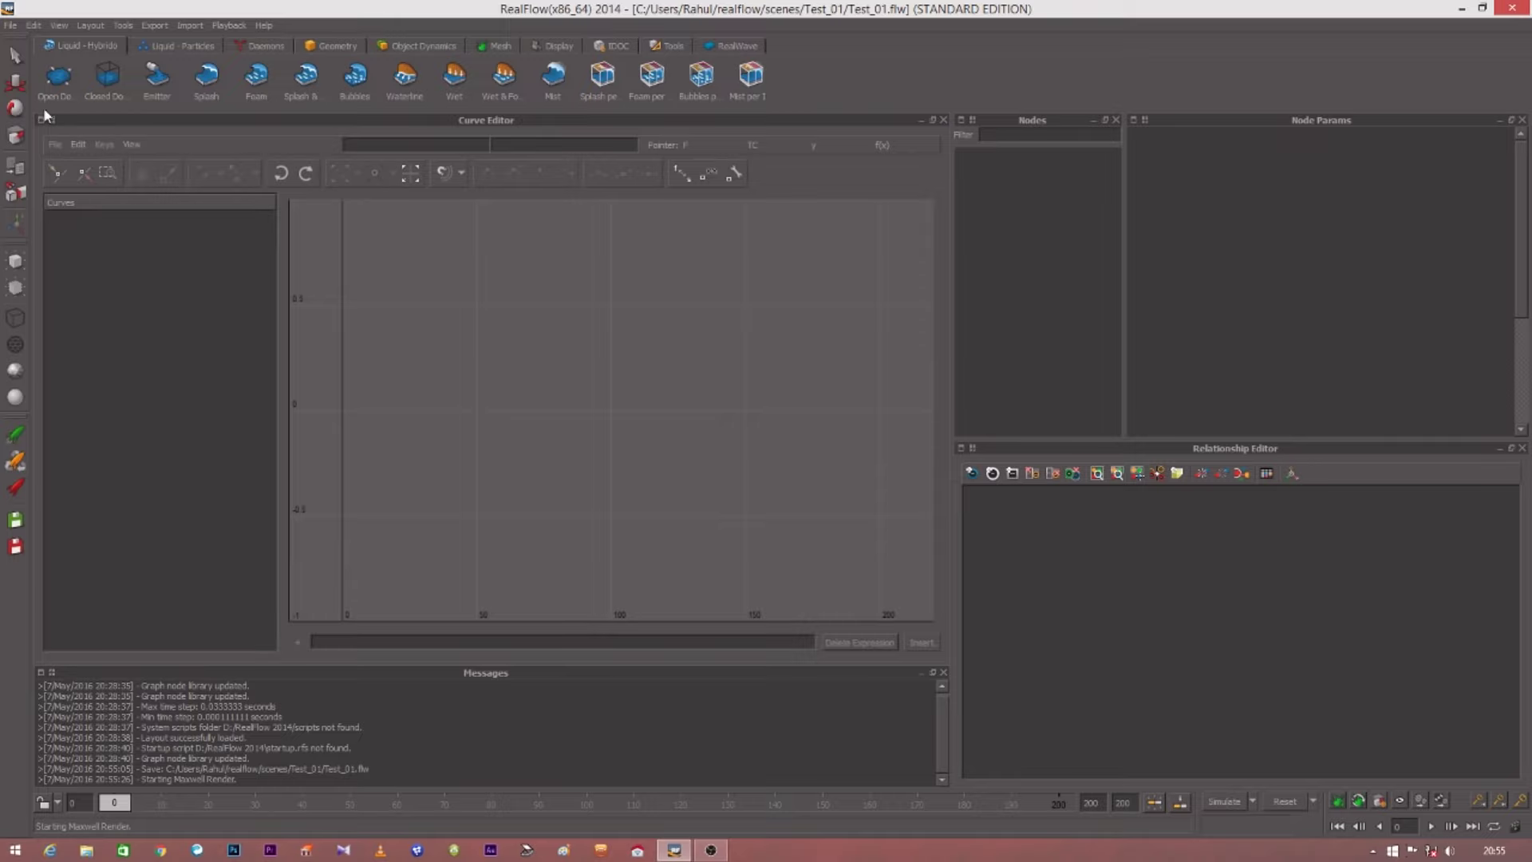
click(43, 118)
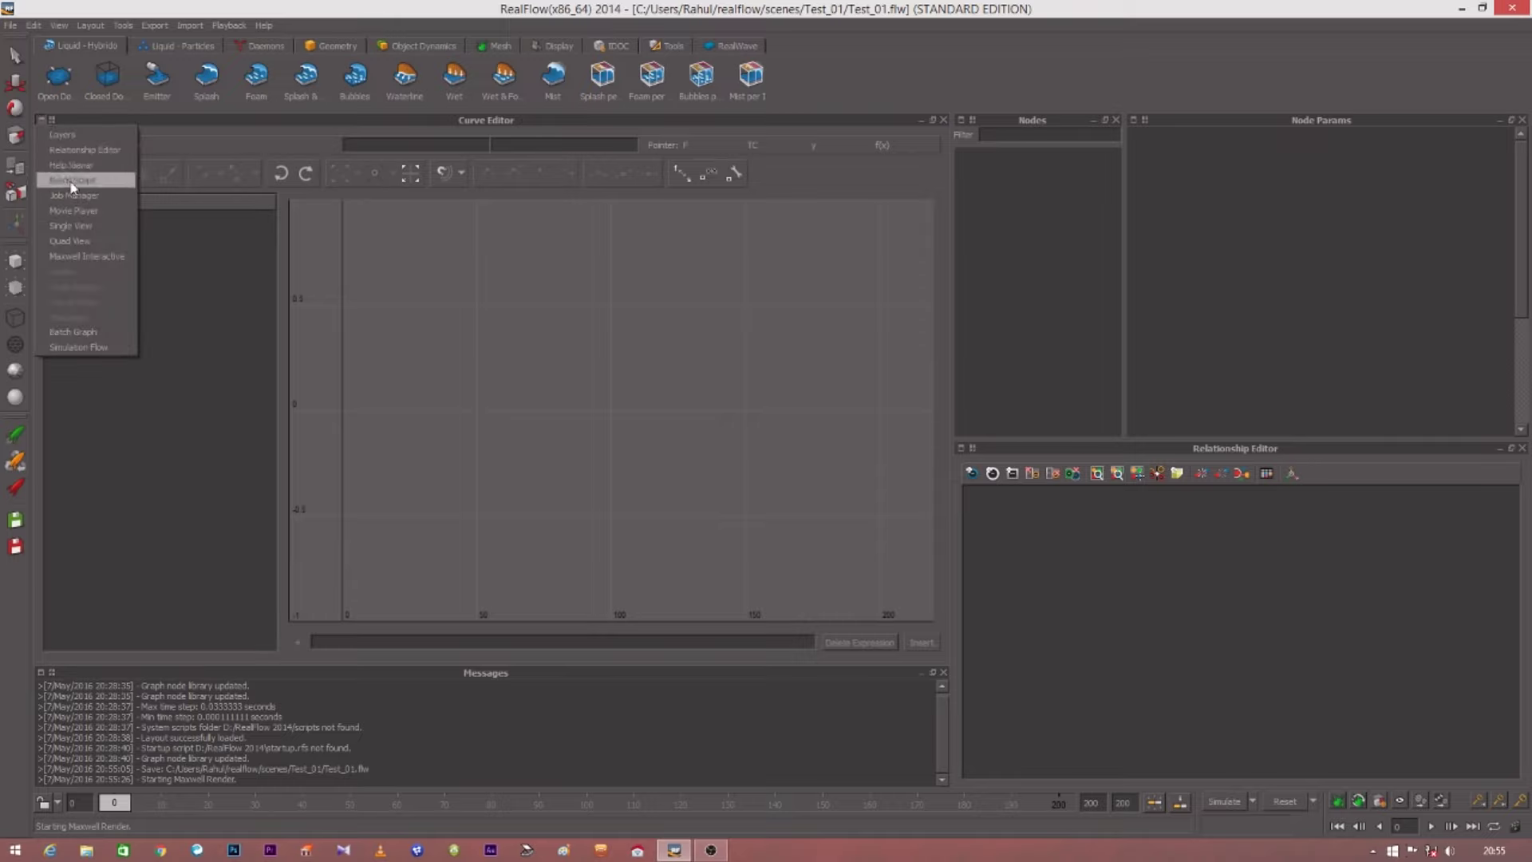
click(88, 212)
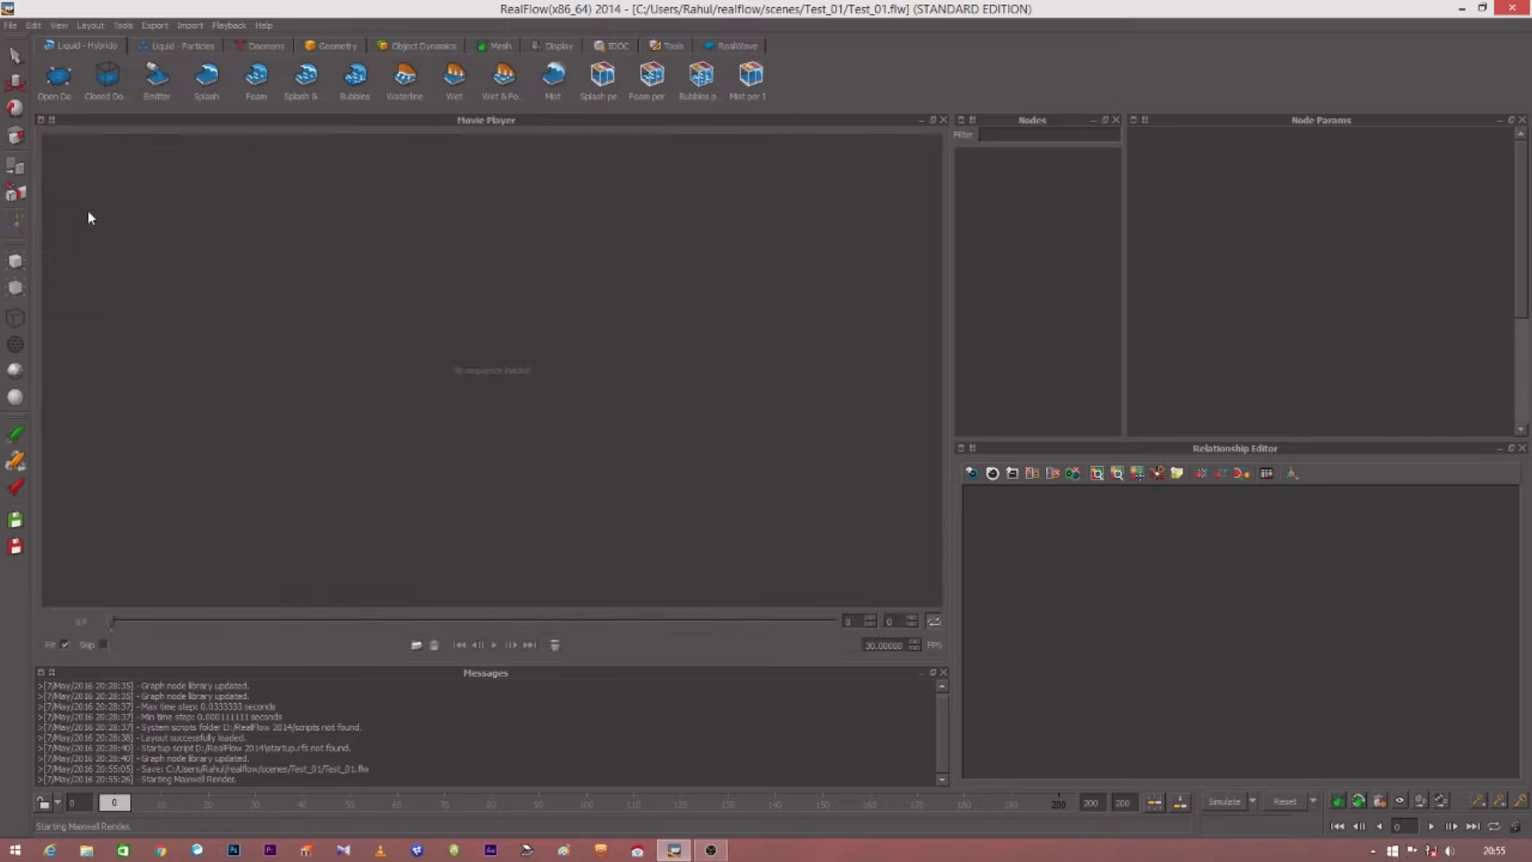
click(41, 121)
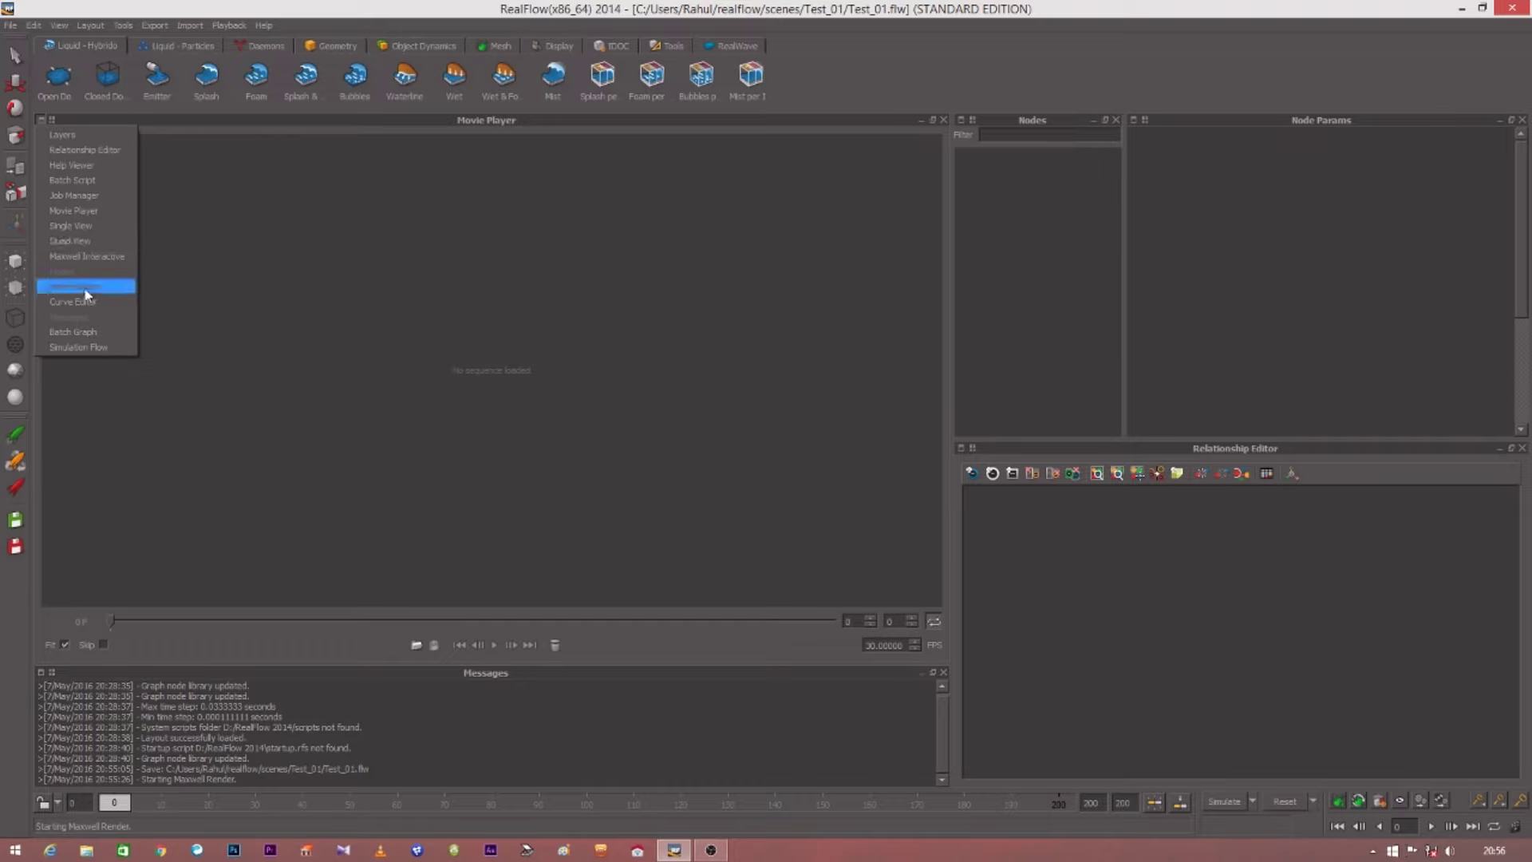
click(88, 227)
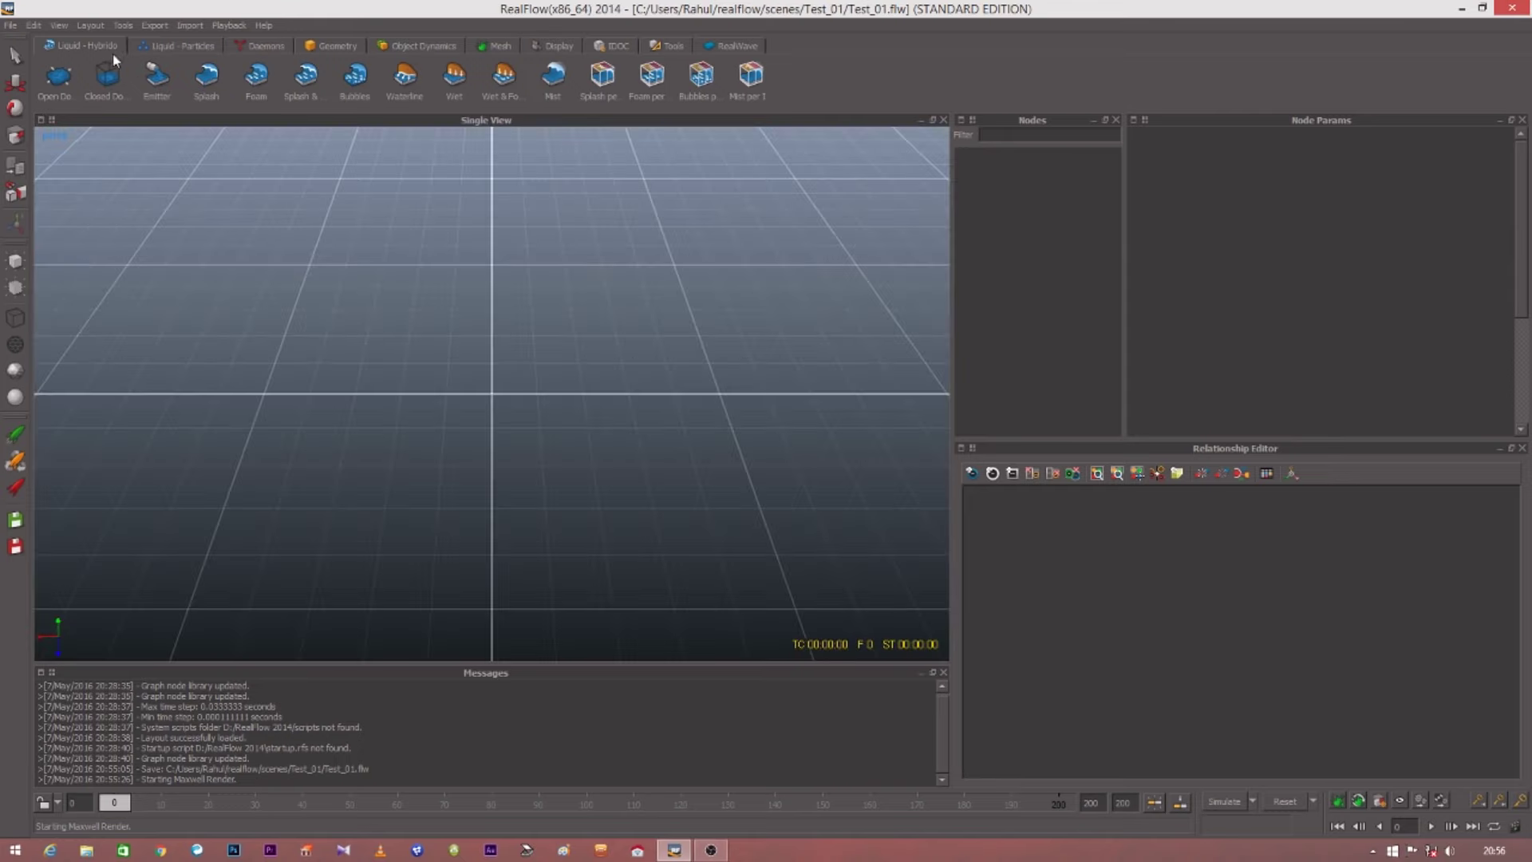
- Add a Circle emitter from the Liquid - Particles shelf and select Circle01
click(172, 48)
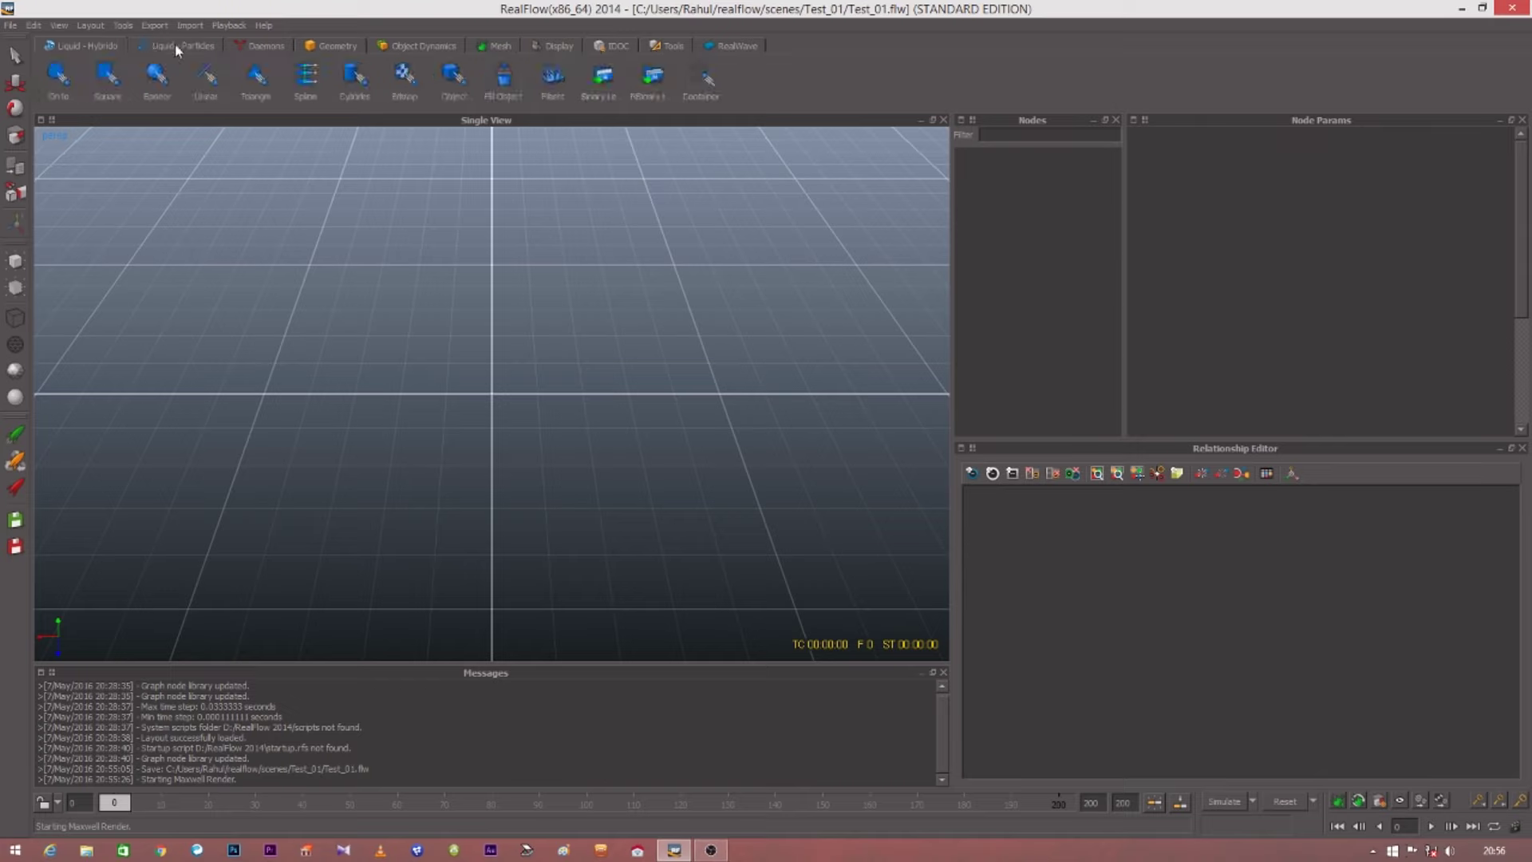
click(59, 76)
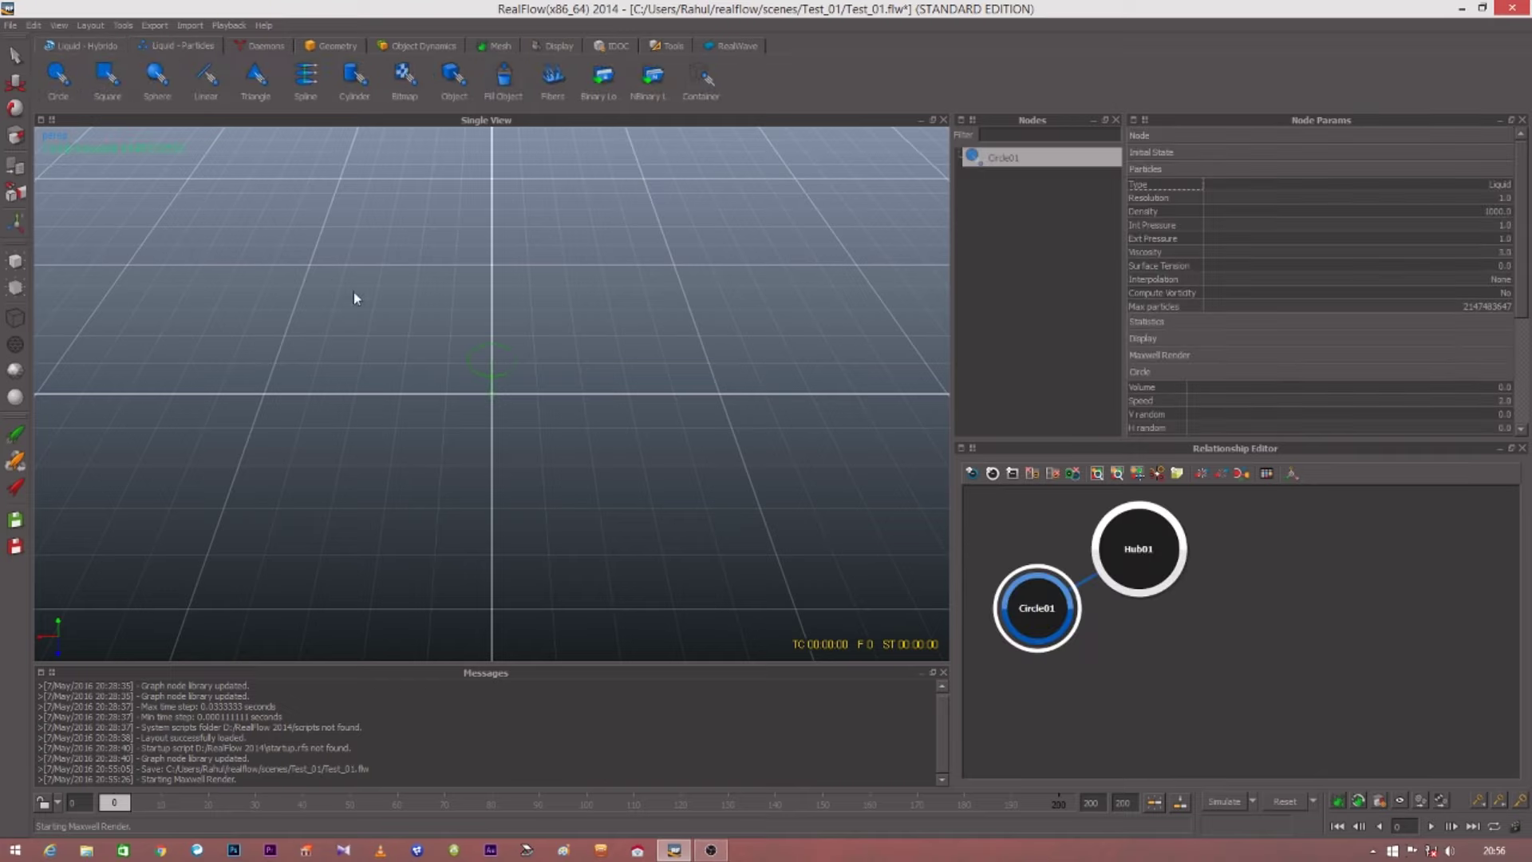
click(490, 381)
- Rotate Circle01 until its ring lies flat
click(22, 110)
drag(490, 375, 489, 255)
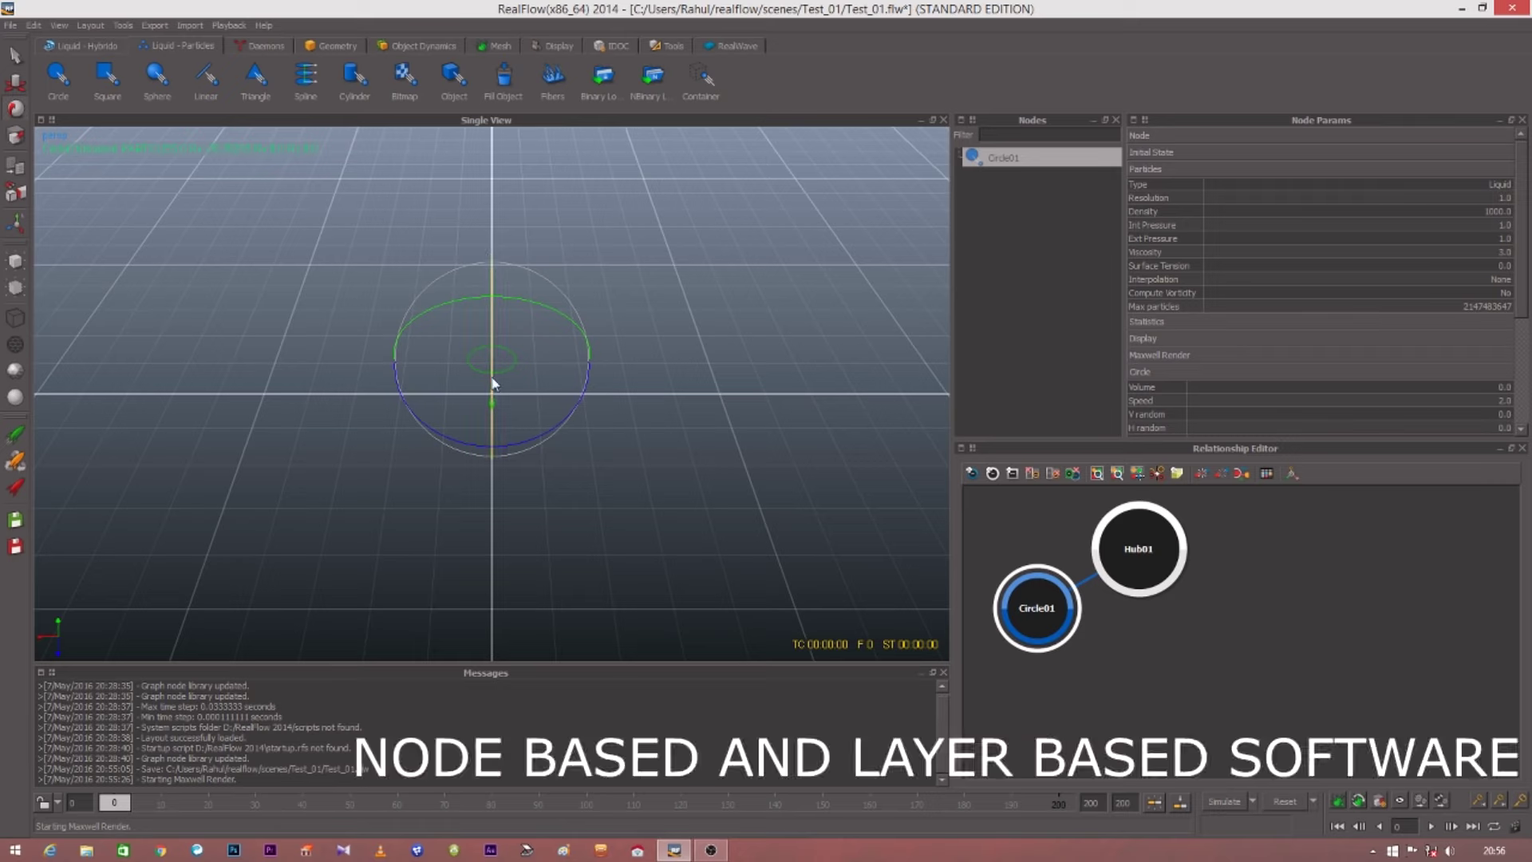
drag(496, 380, 500, 256)
drag(495, 387, 495, 299)
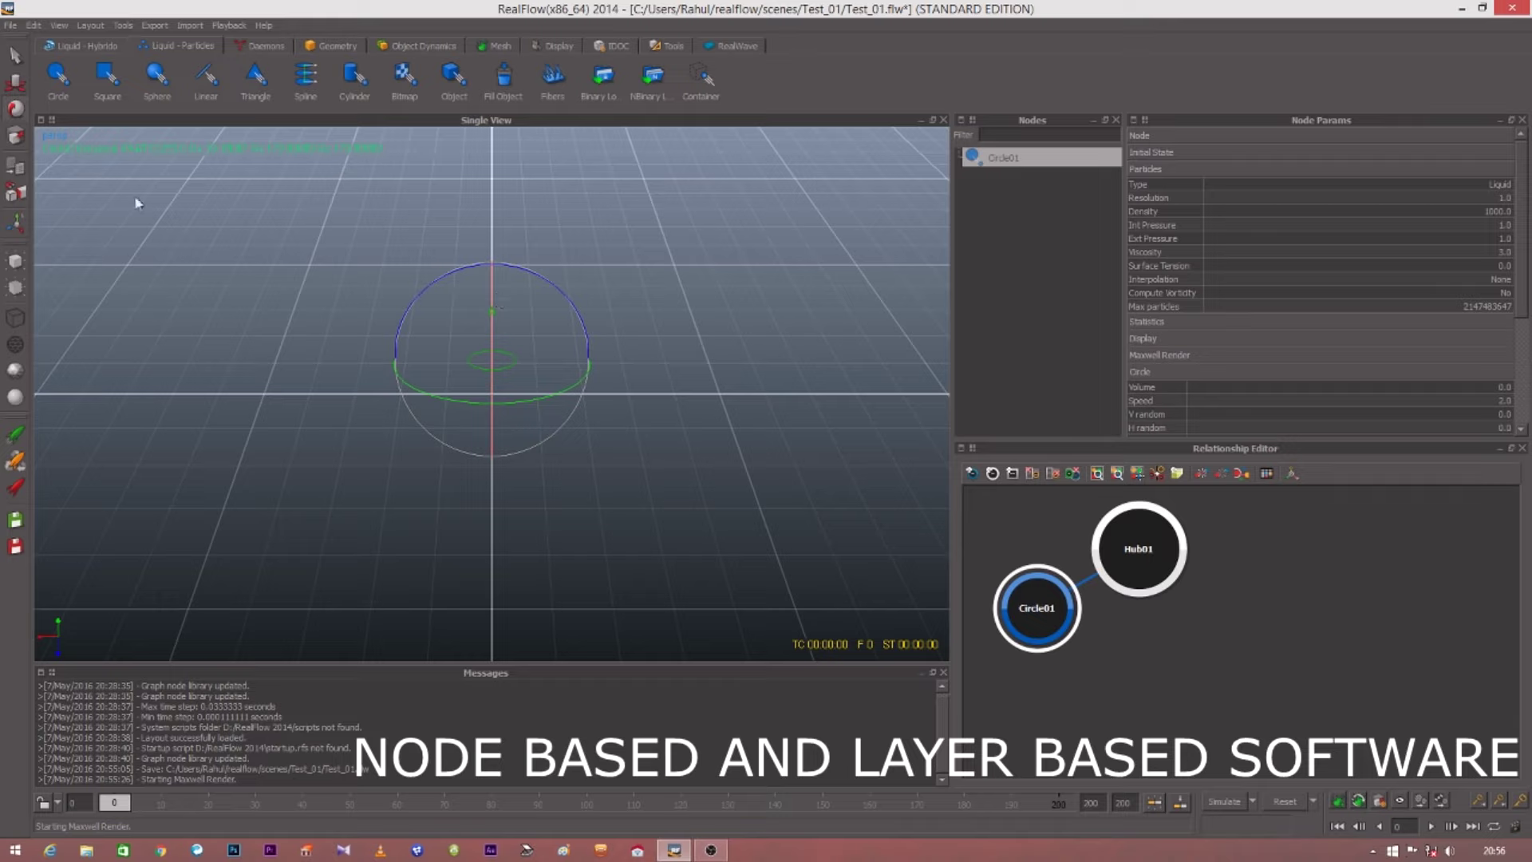
- Reselect Circle01 and simulate the particles to frame 200
click(15, 54)
click(316, 367)
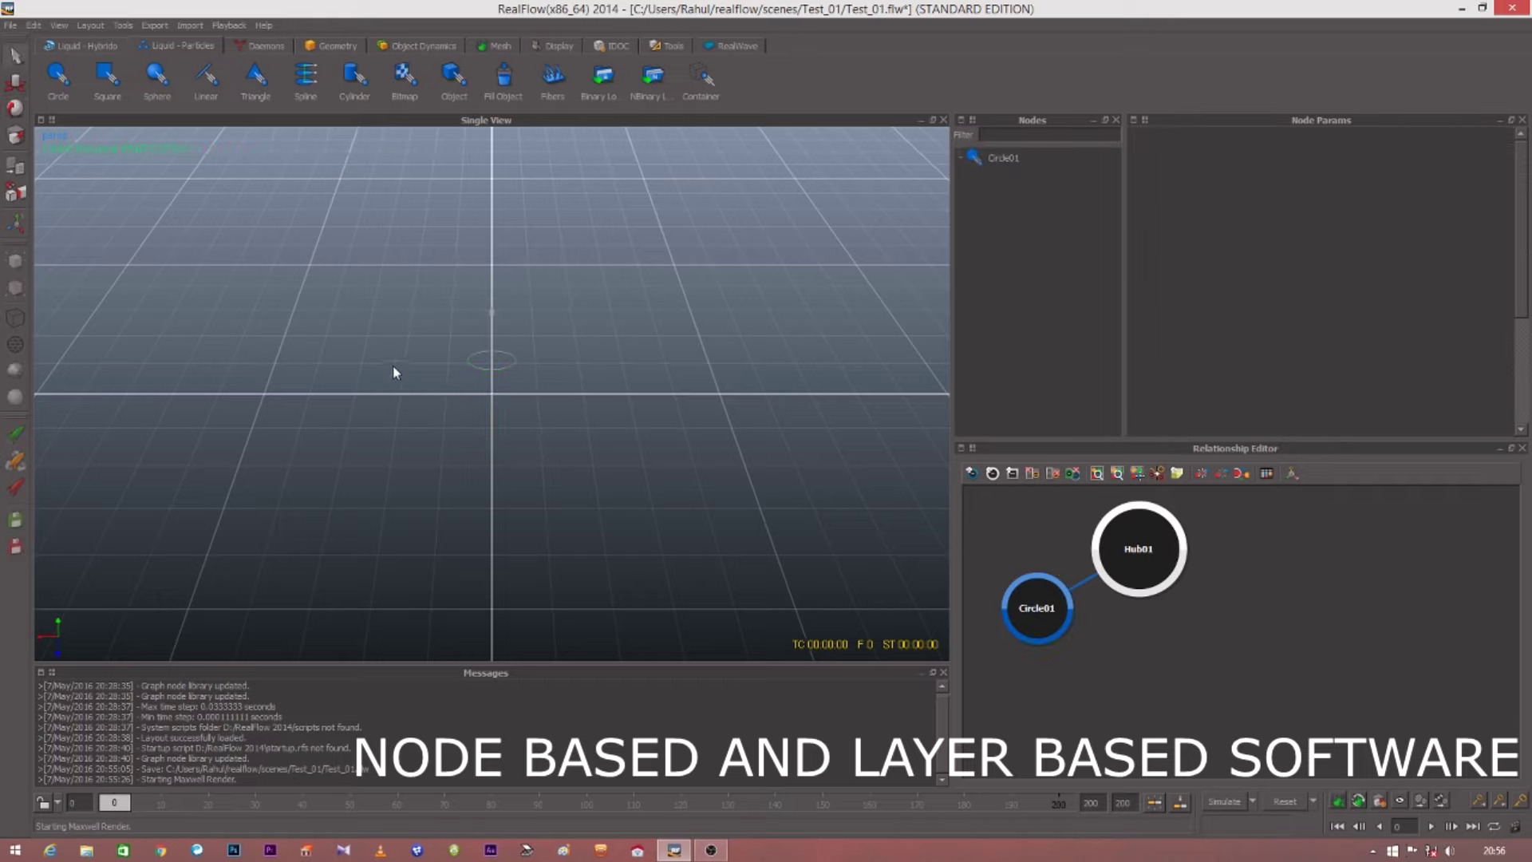
click(503, 366)
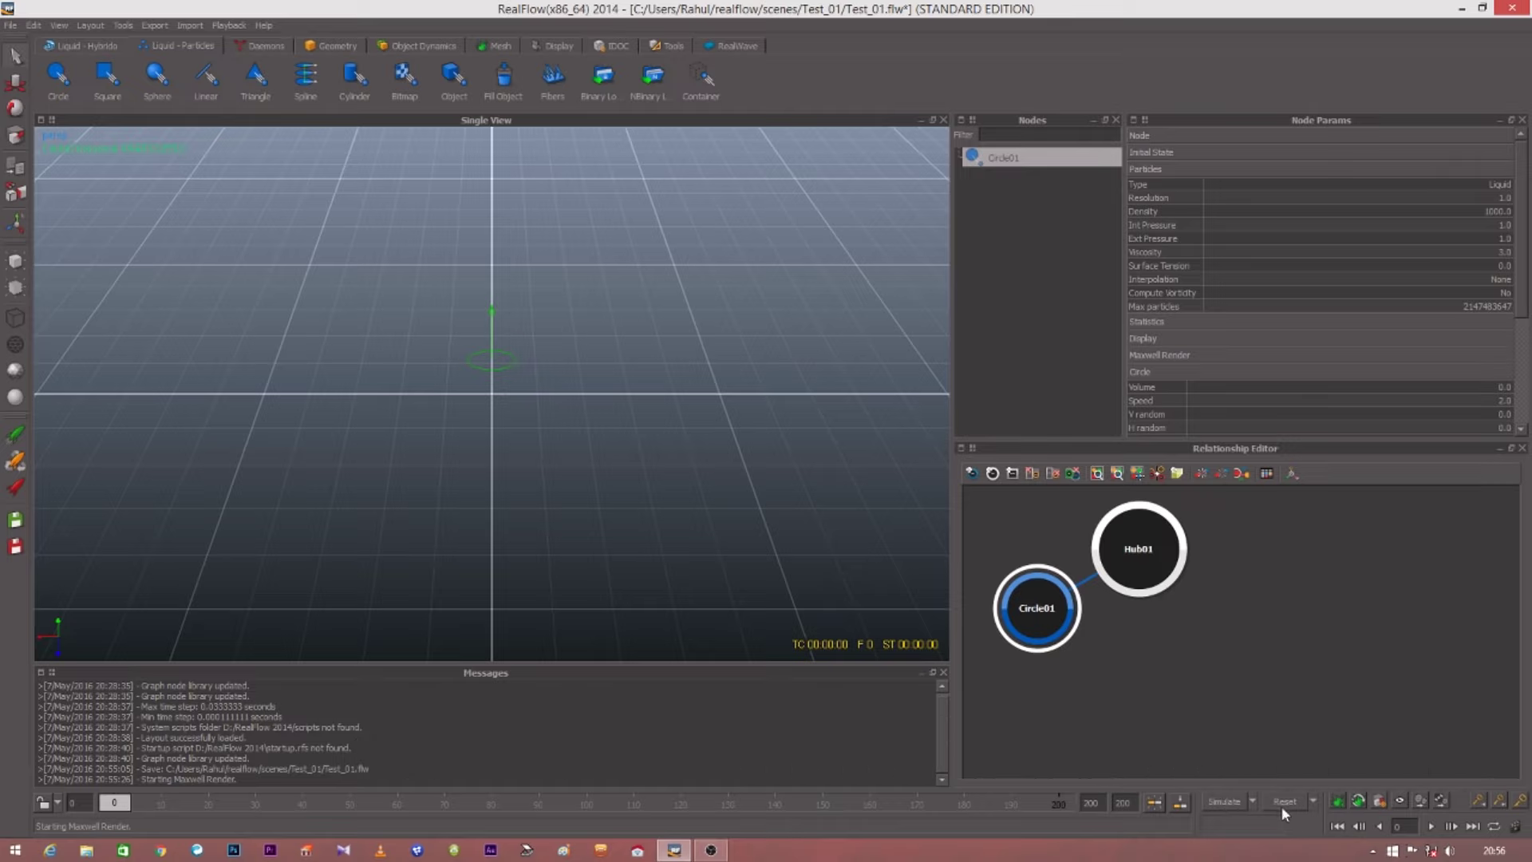
click(1229, 803)
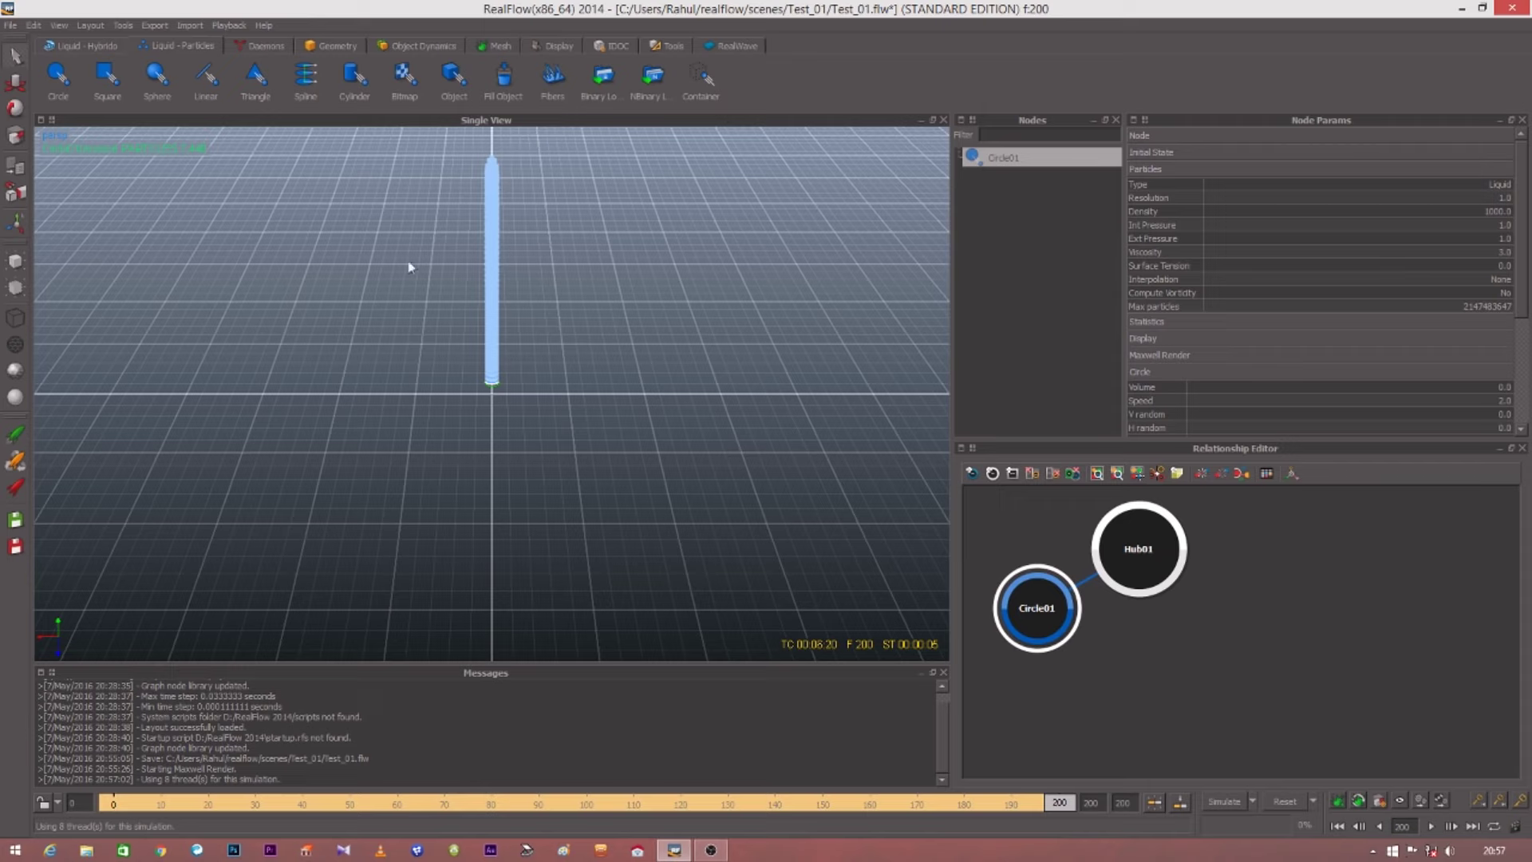
scroll(511, 351, up, 2)
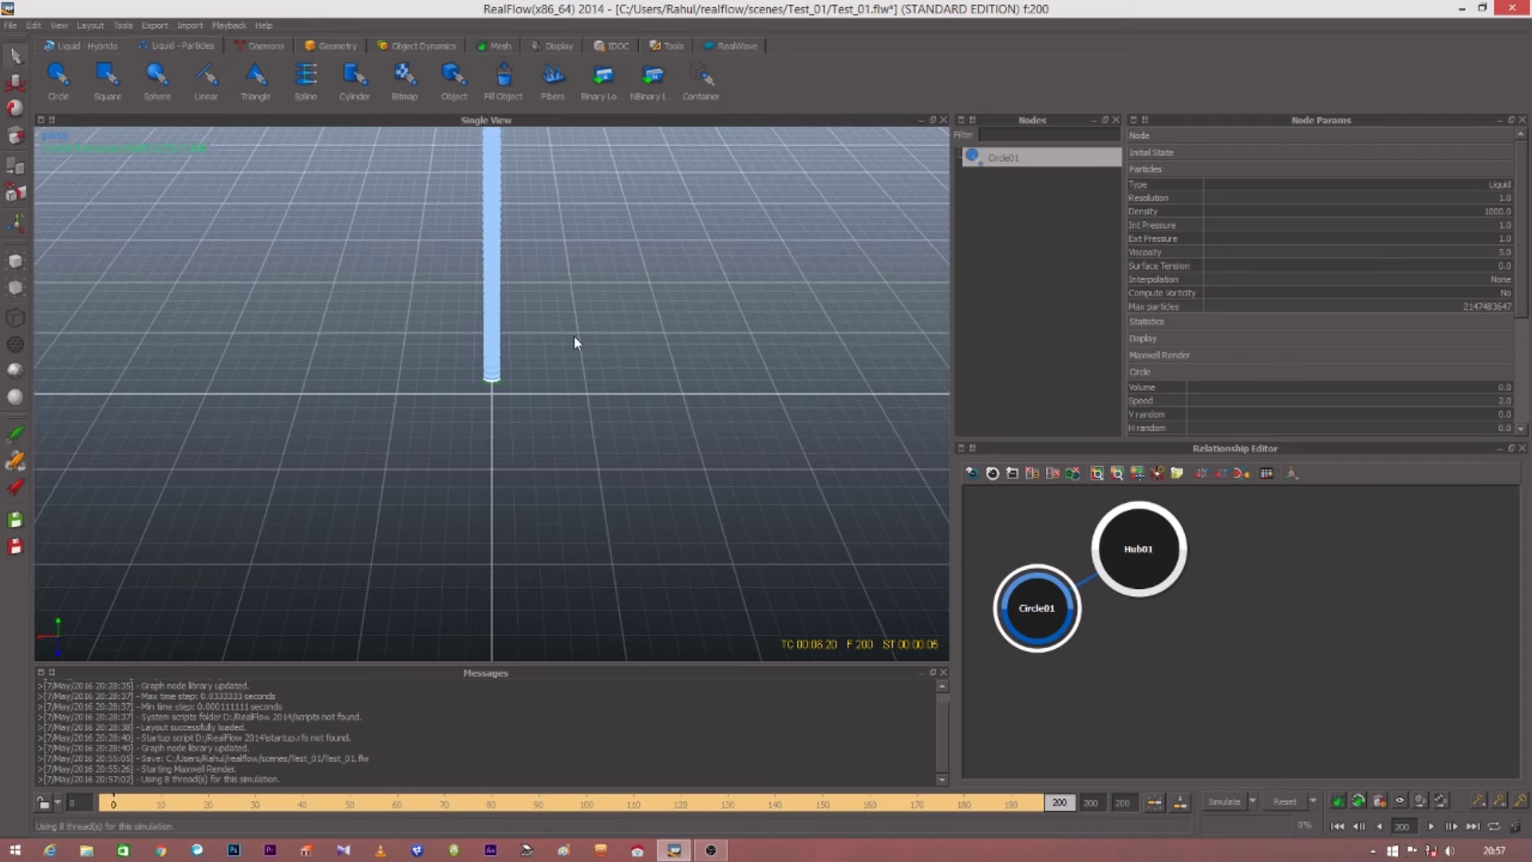
alt+drag(536, 281, 717, 304)
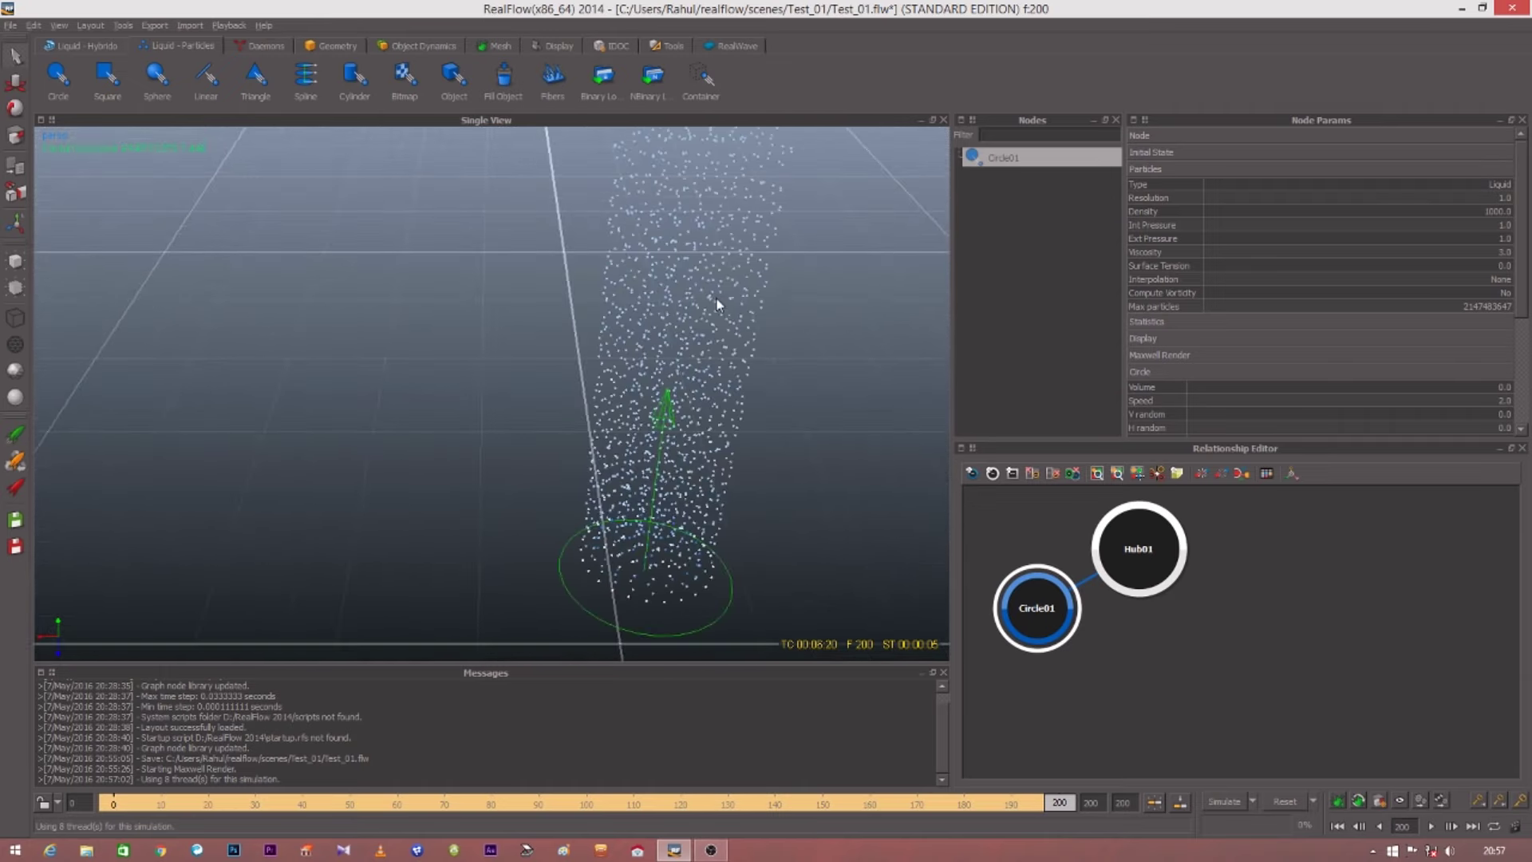
alt+drag(794, 399, 730, 340)
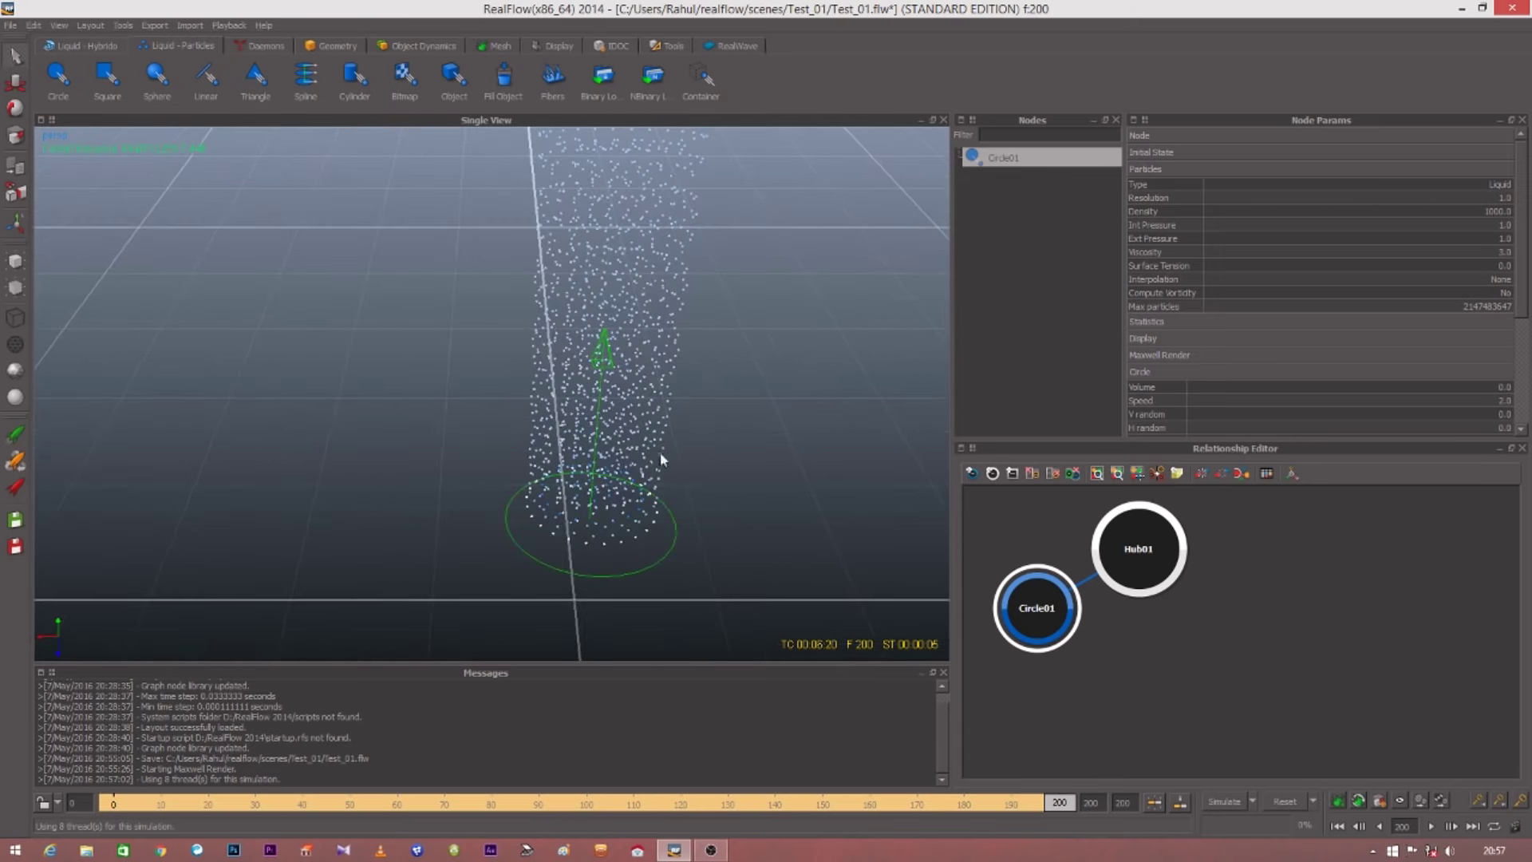
right_click(636, 536)
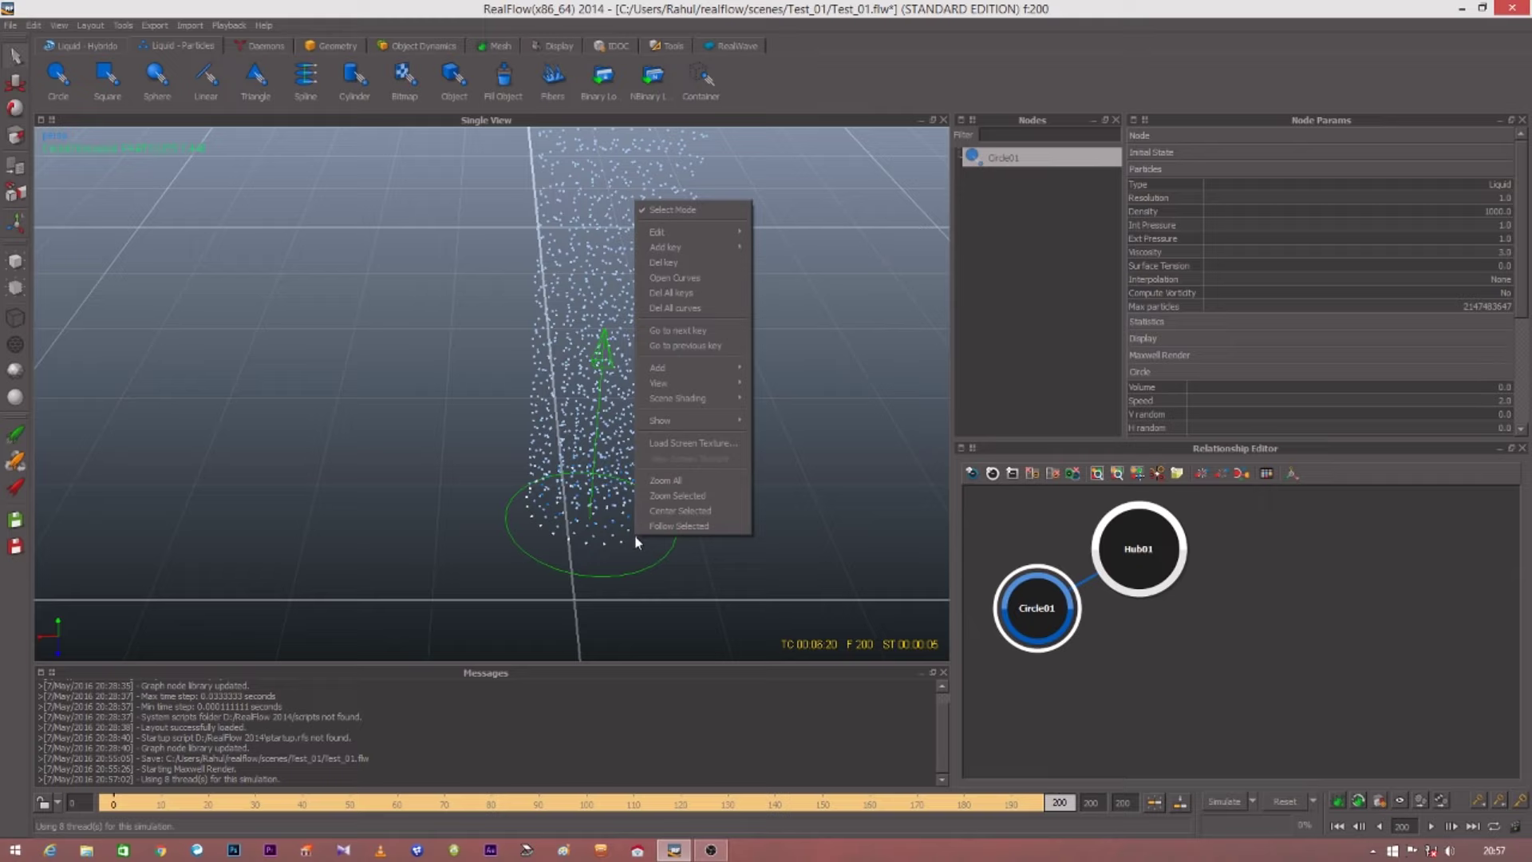
click(436, 514)
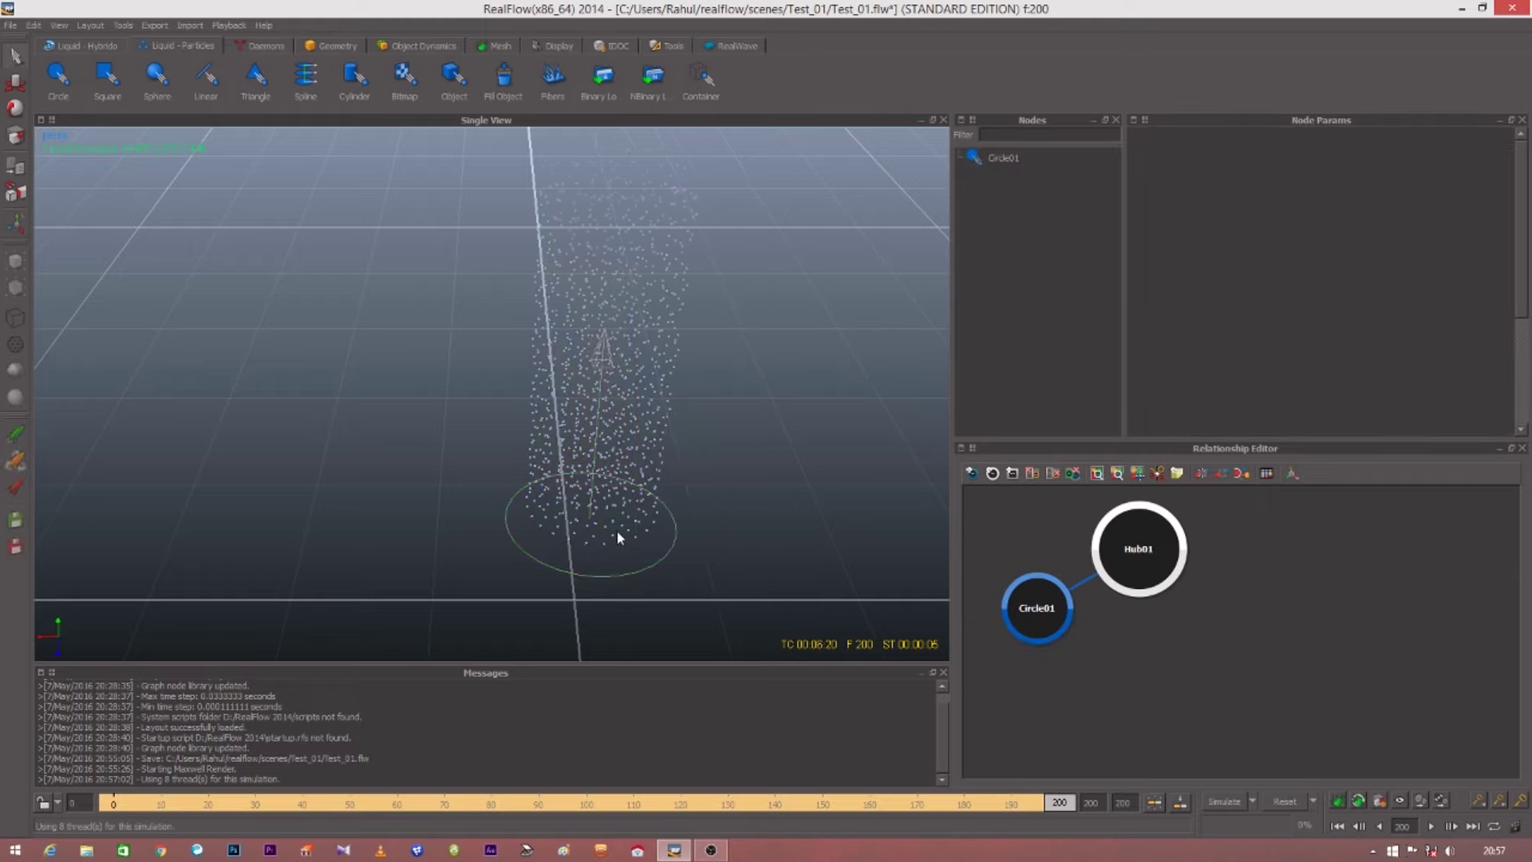
drag(627, 490, 682, 560)
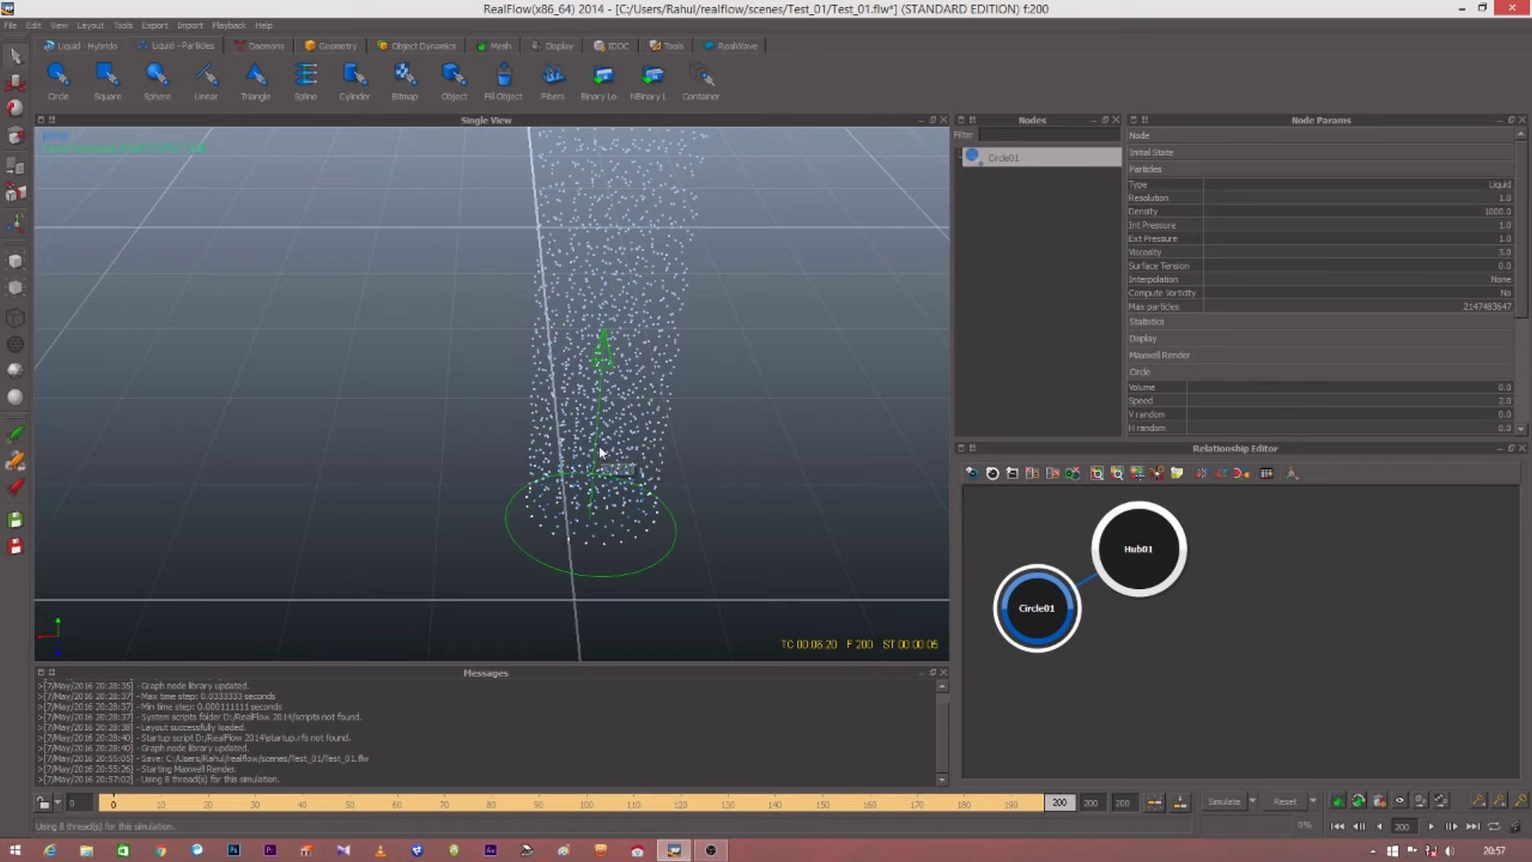
scroll(688, 493, down, 5)
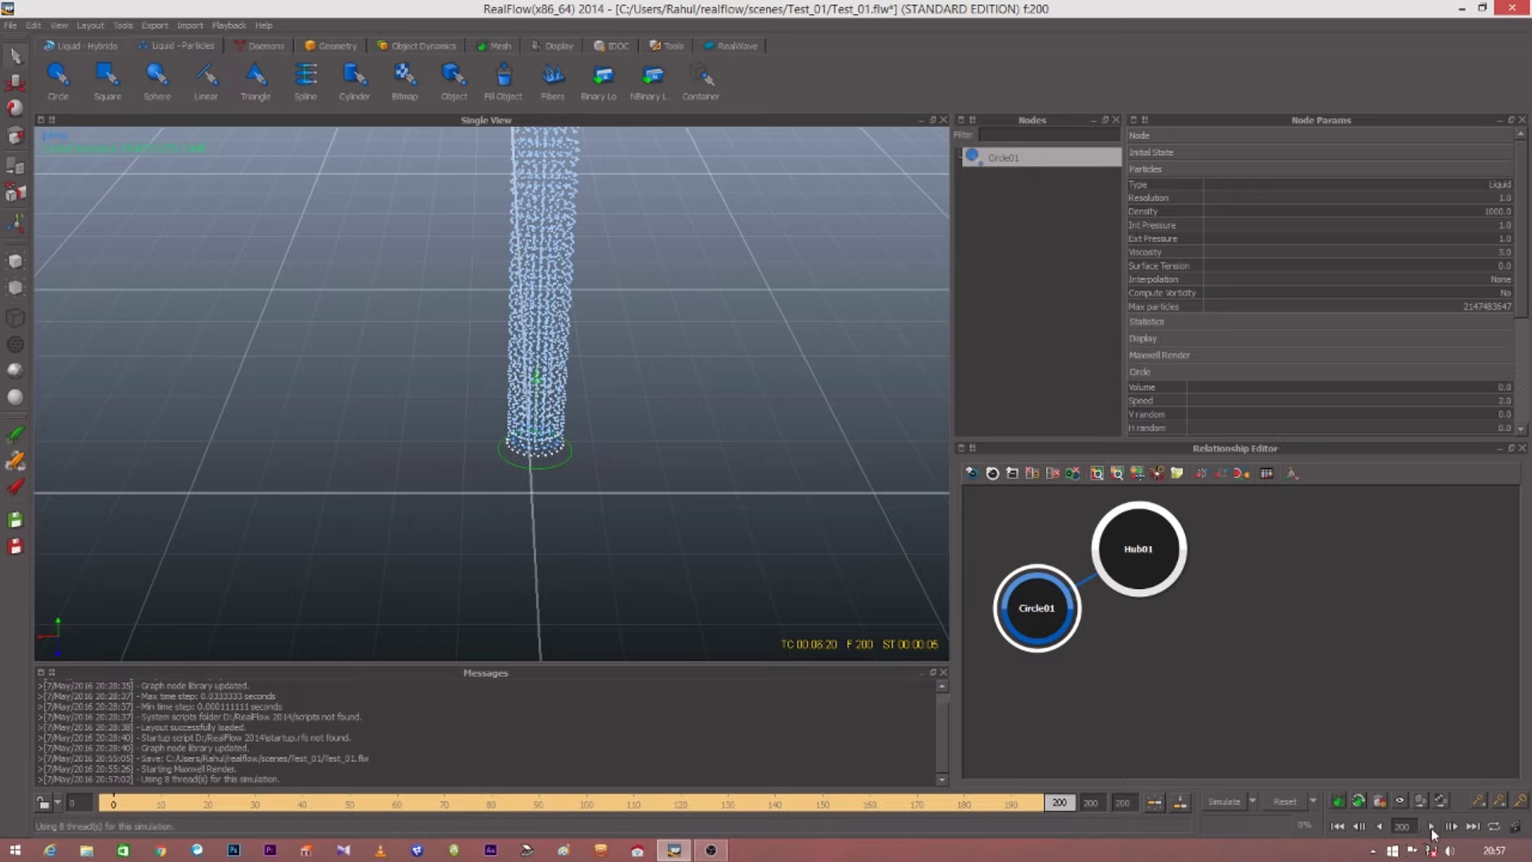
- Rewind and replay the cached 200-frame simulation several times, zooming out between runs
click(1337, 827)
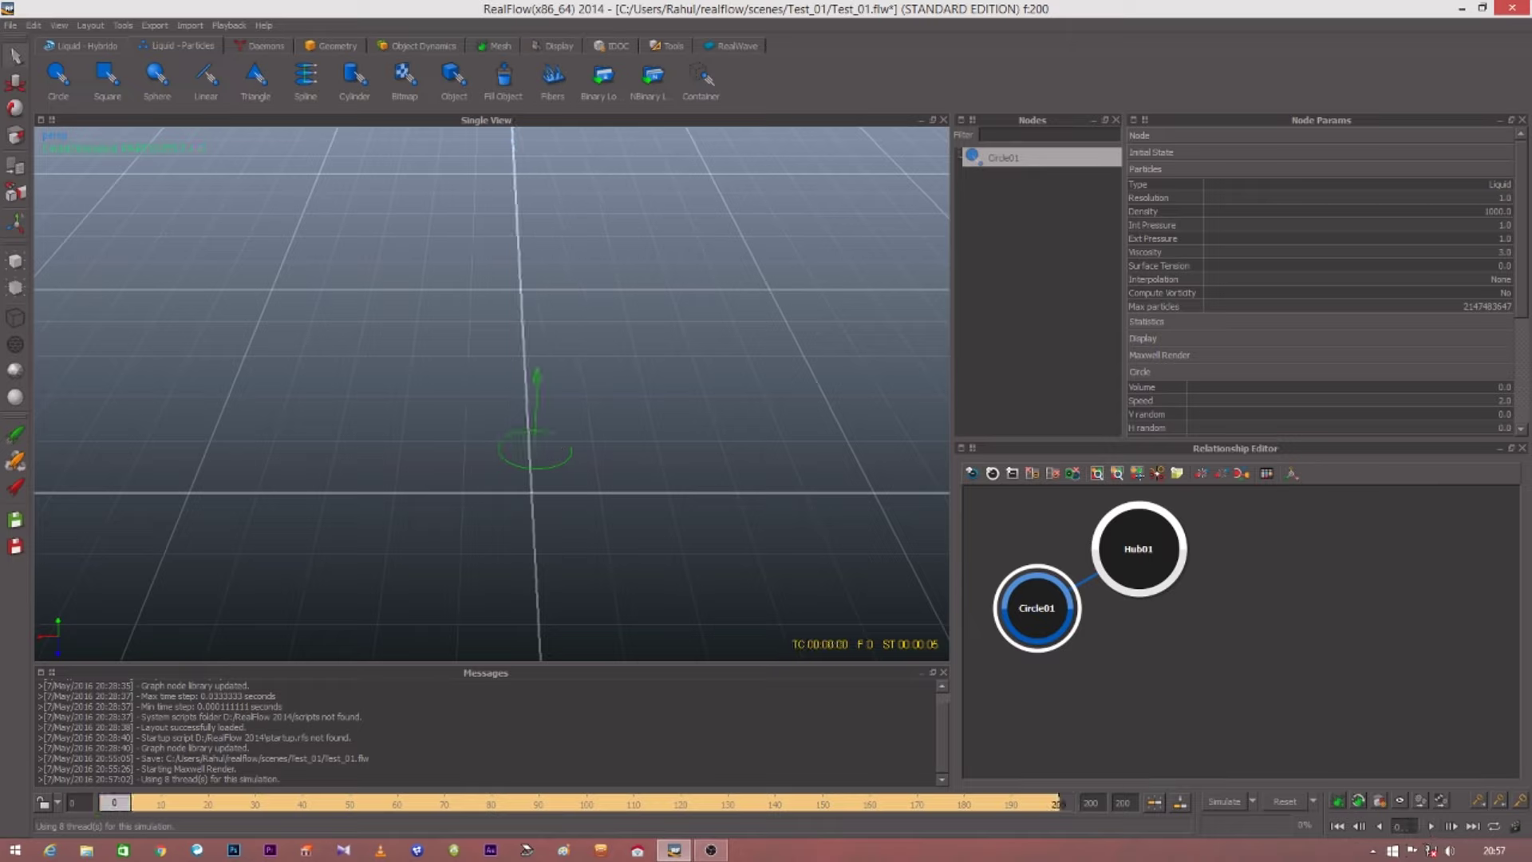
click(1434, 826)
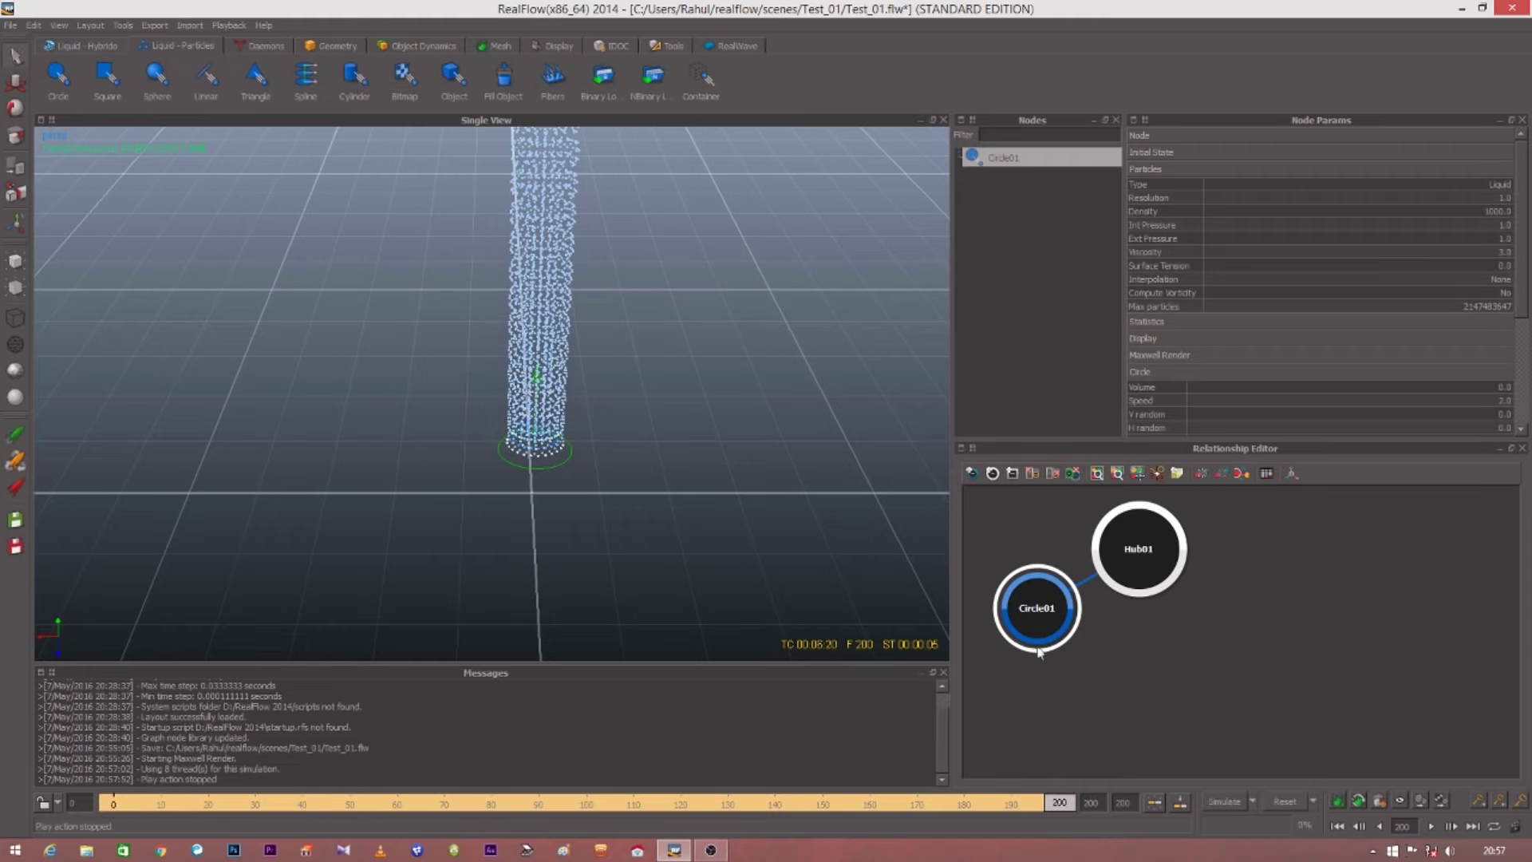
scroll(723, 506, down, 5)
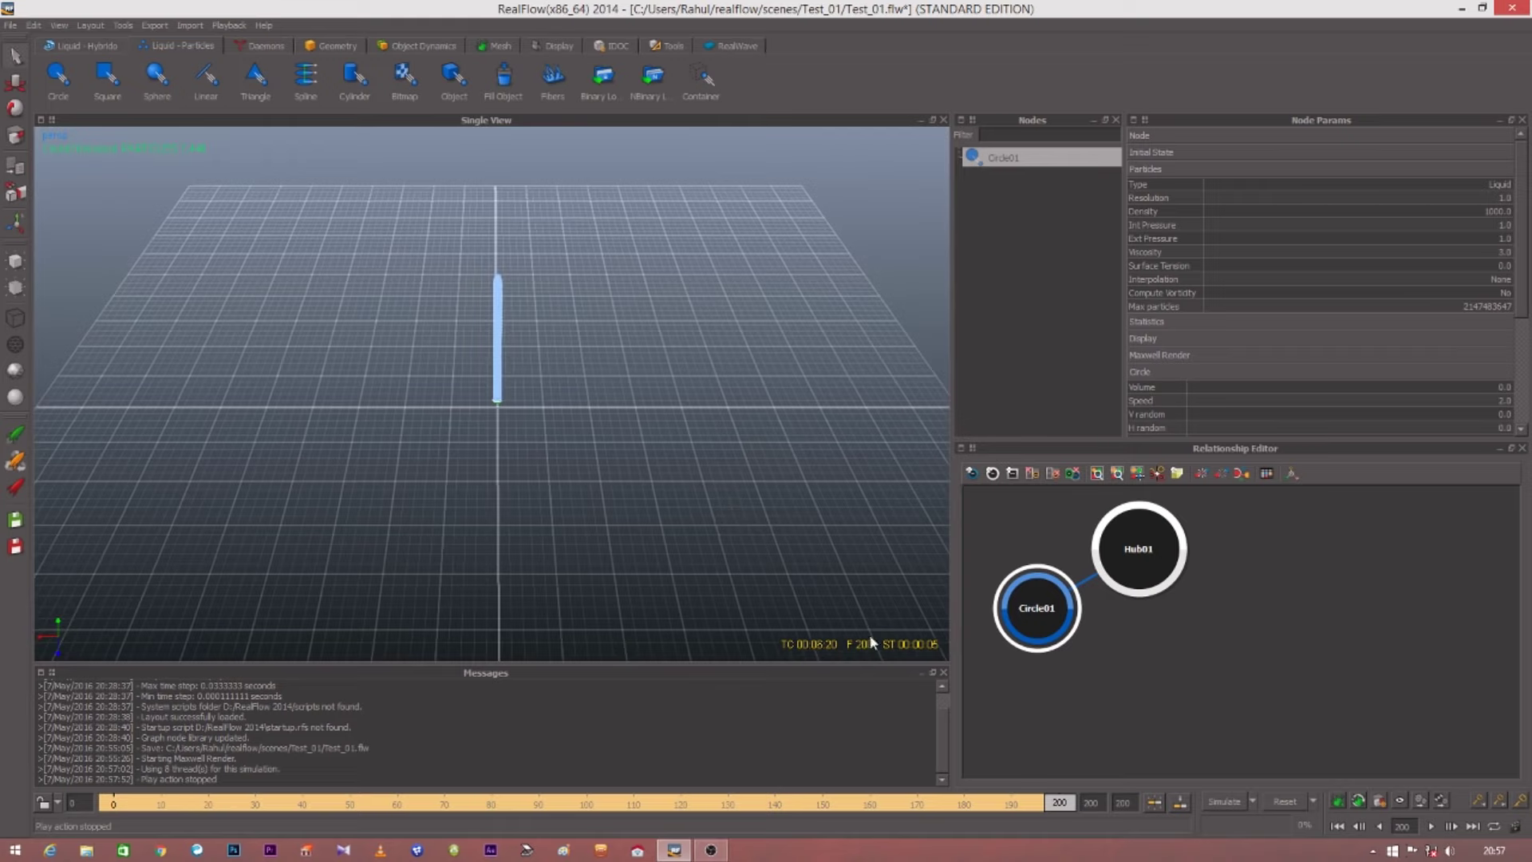
click(1338, 826)
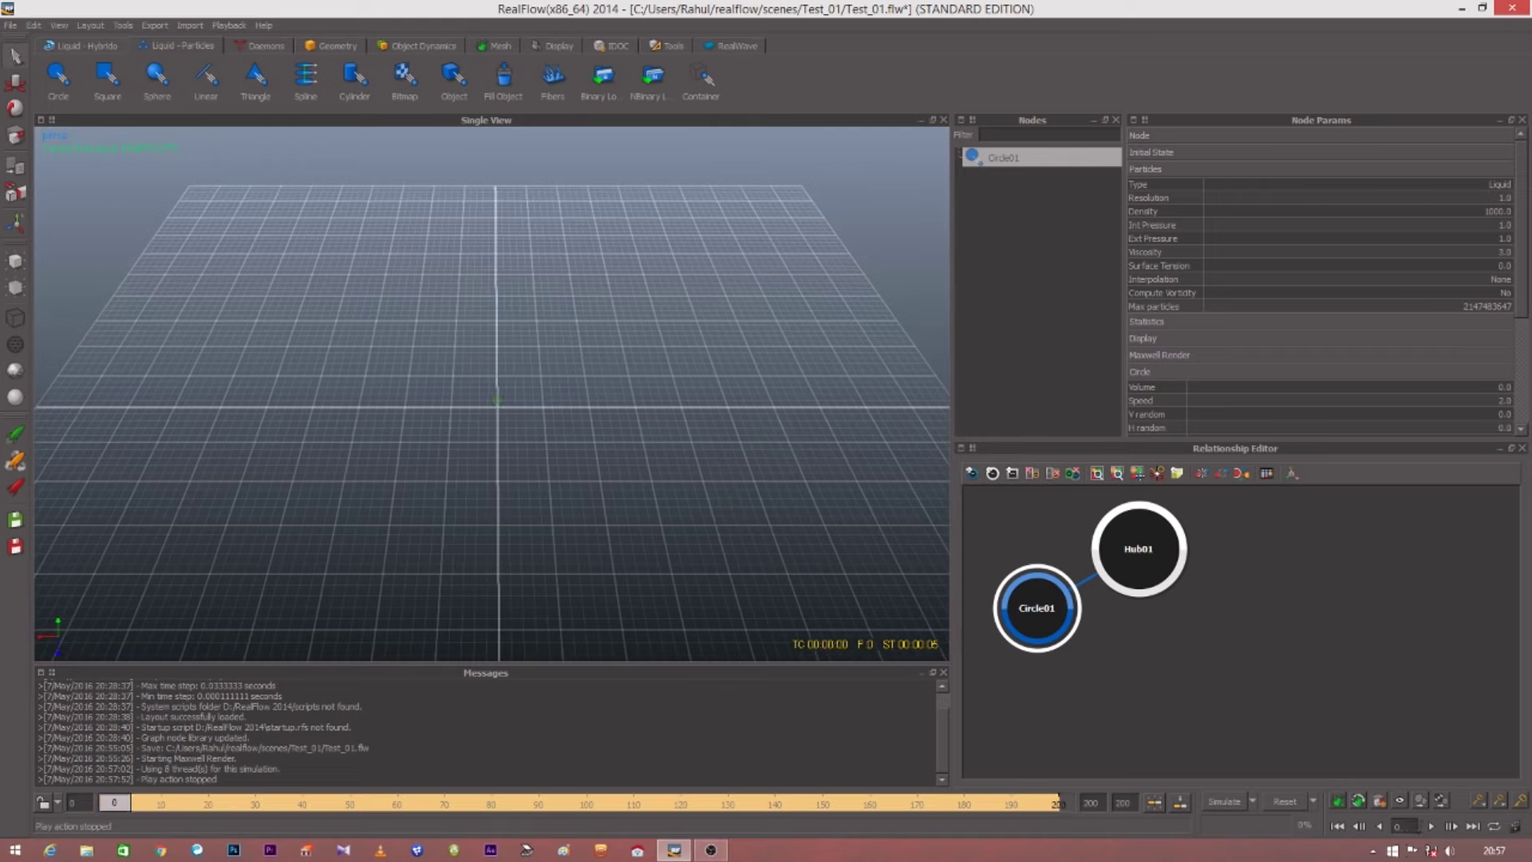
click(1431, 827)
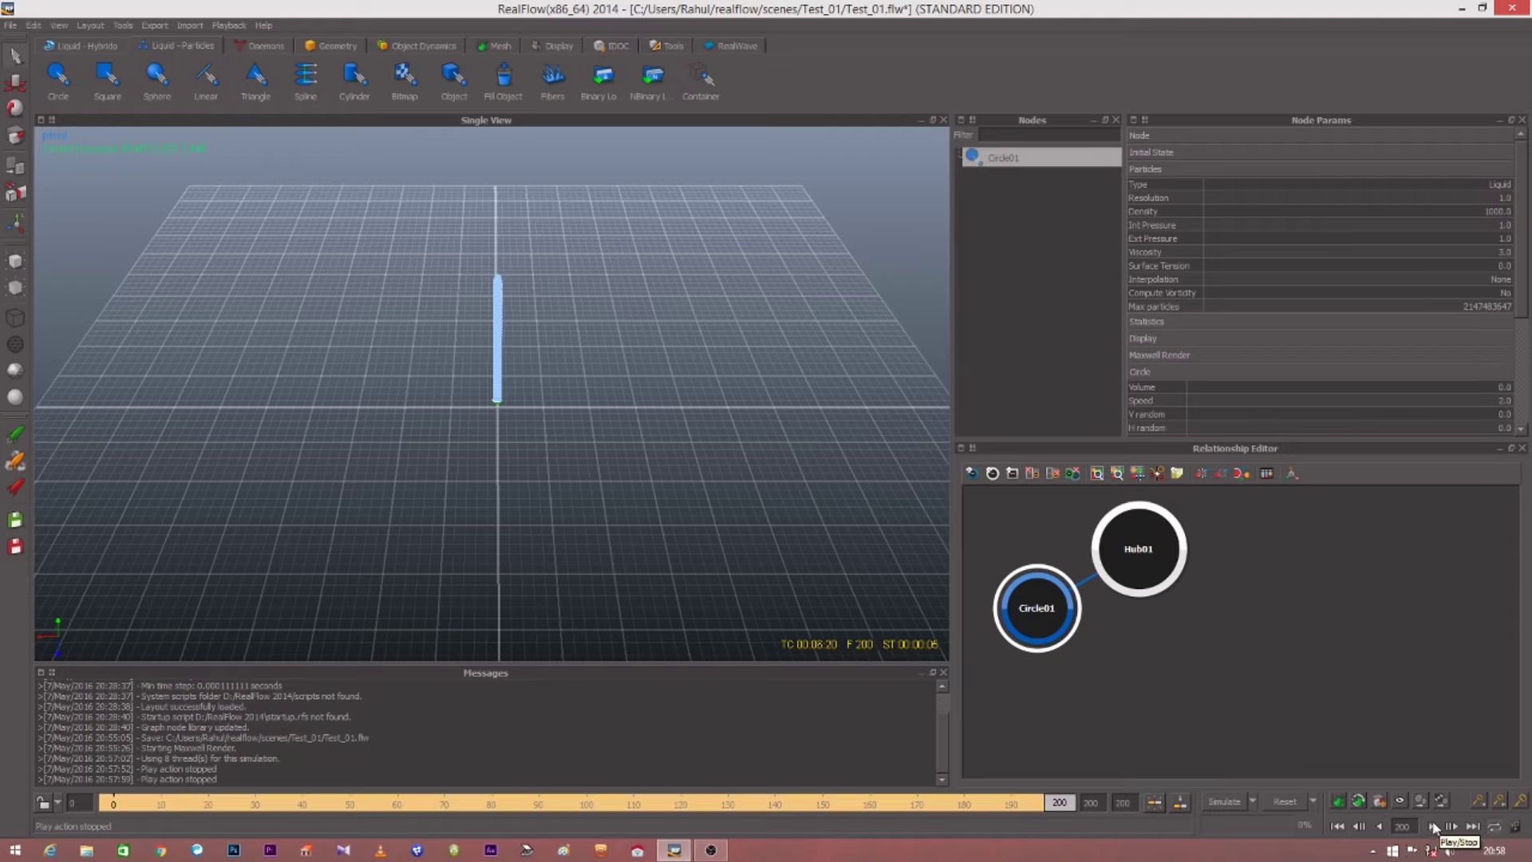
click(1338, 827)
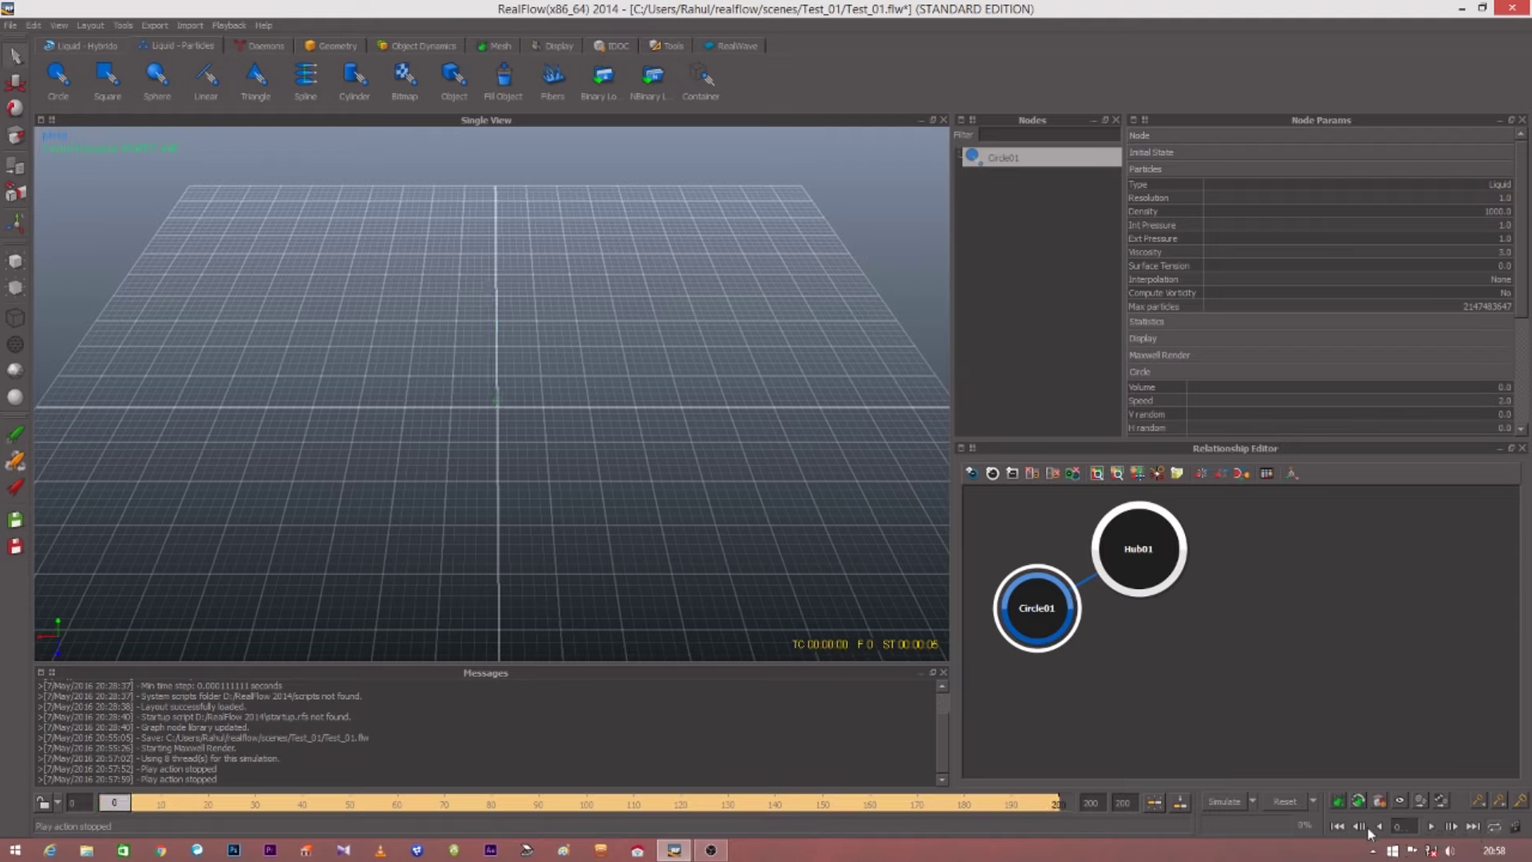
click(1433, 830)
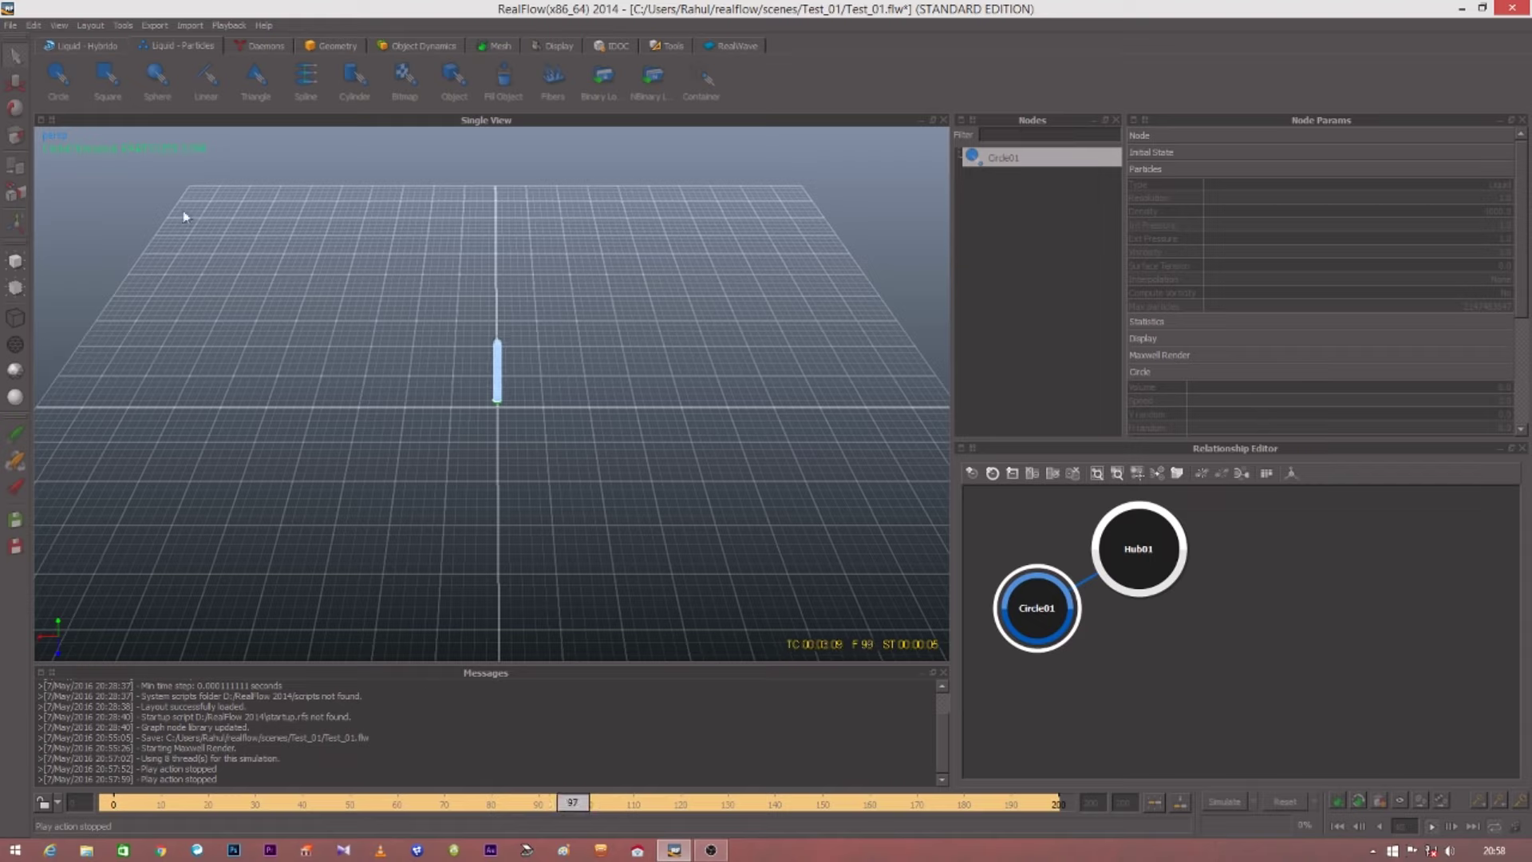
- Close the RealFlow window to bring up the save-changes prompt
click(11, 26)
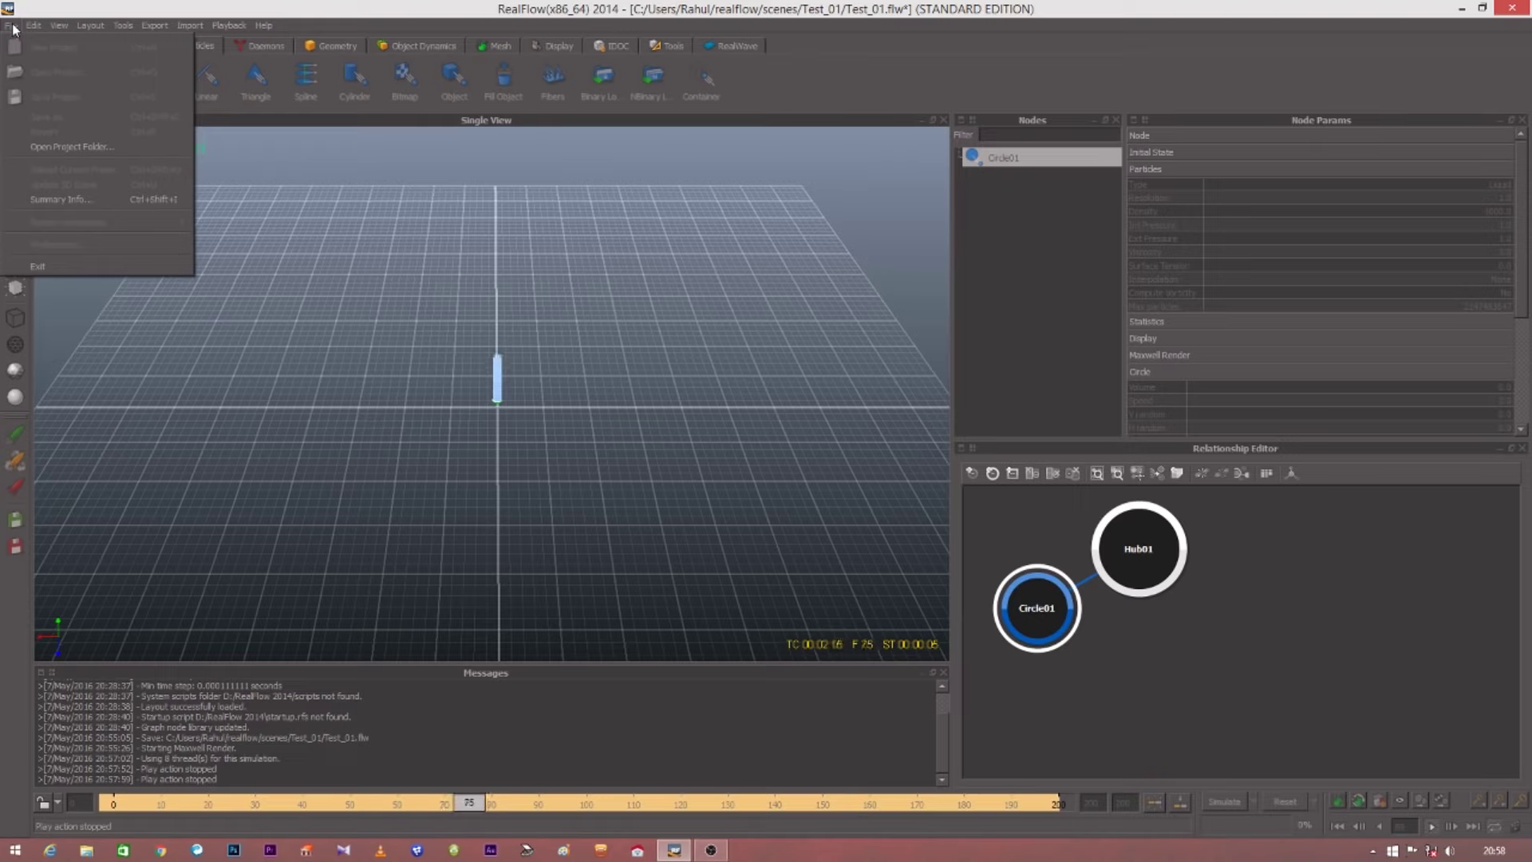
click(11, 26)
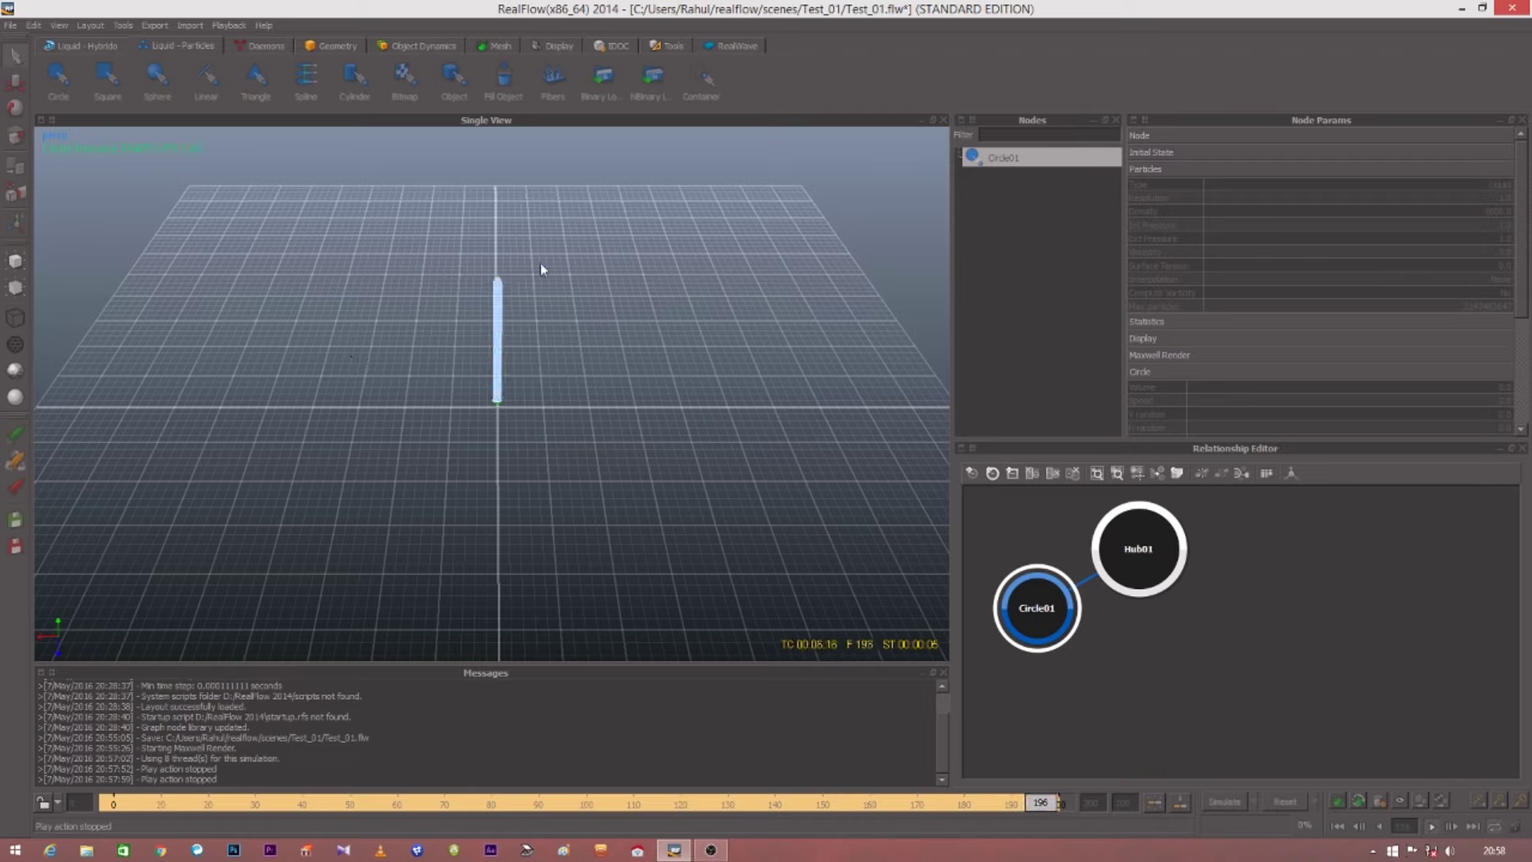
click(1512, 8)
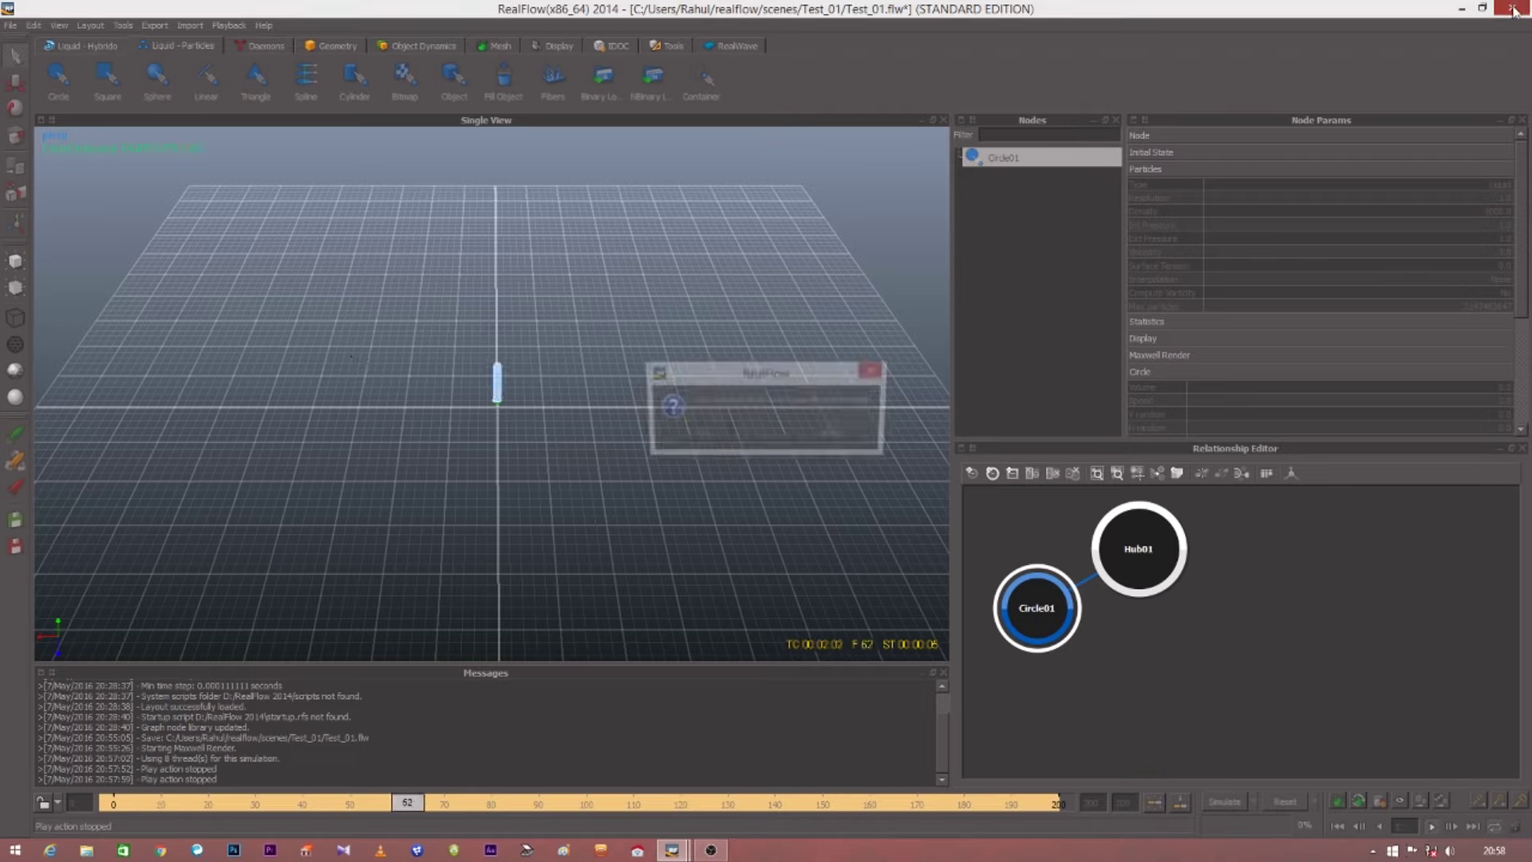